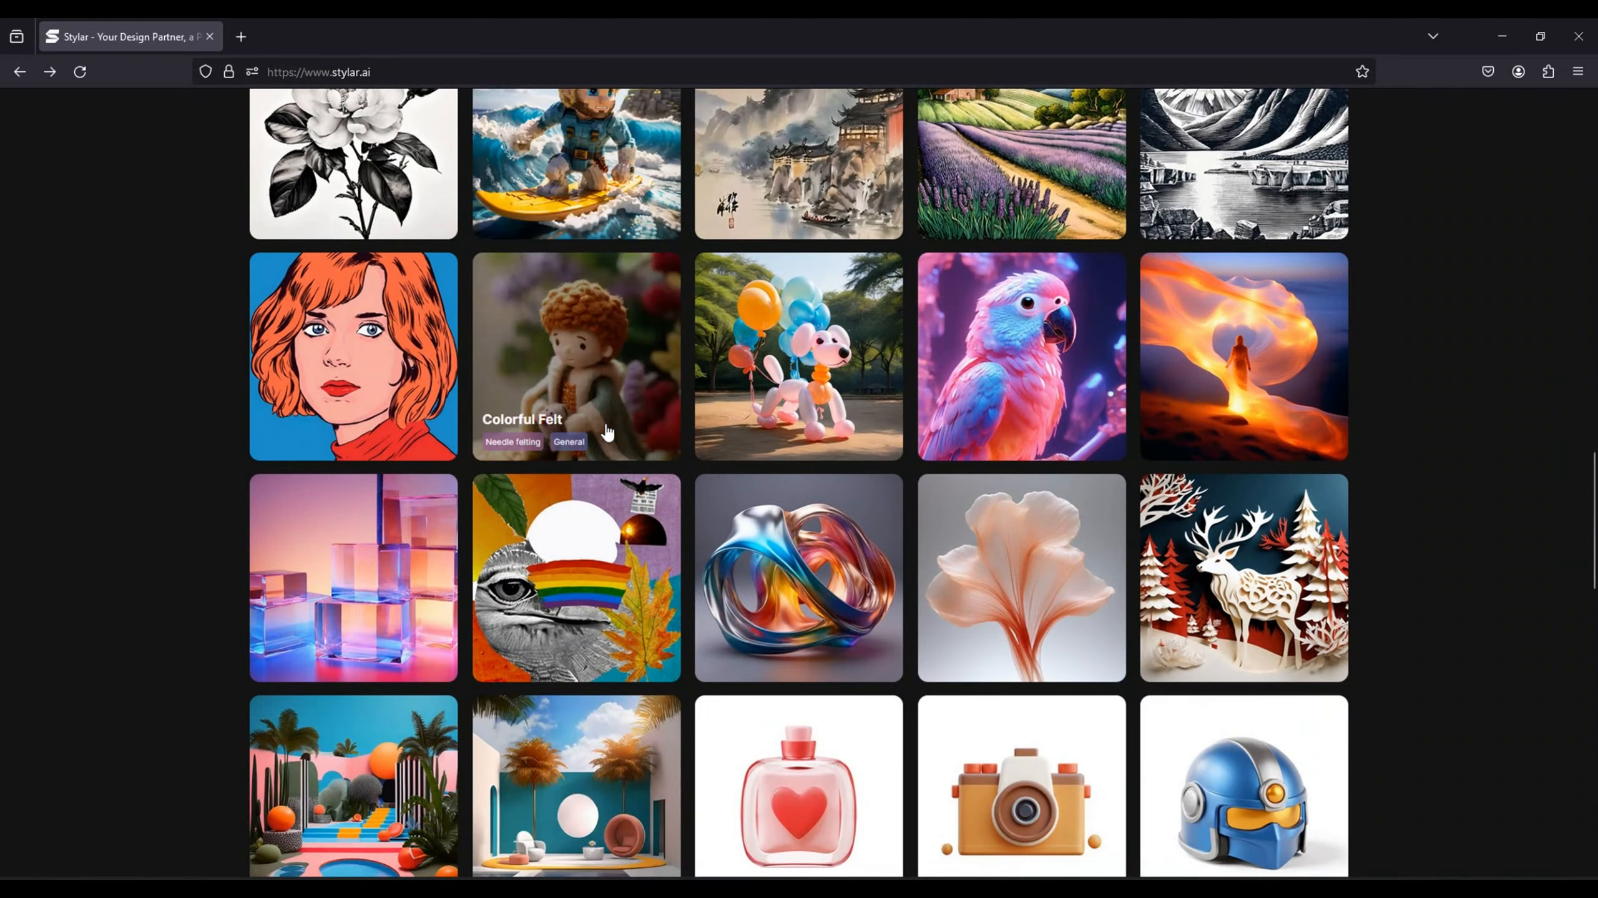
# - Import 2.jpg into the new project and enlarge it proportionally to fill the 1536 × 1536 canvas
pyautogui.scroll(20, 606, 434)
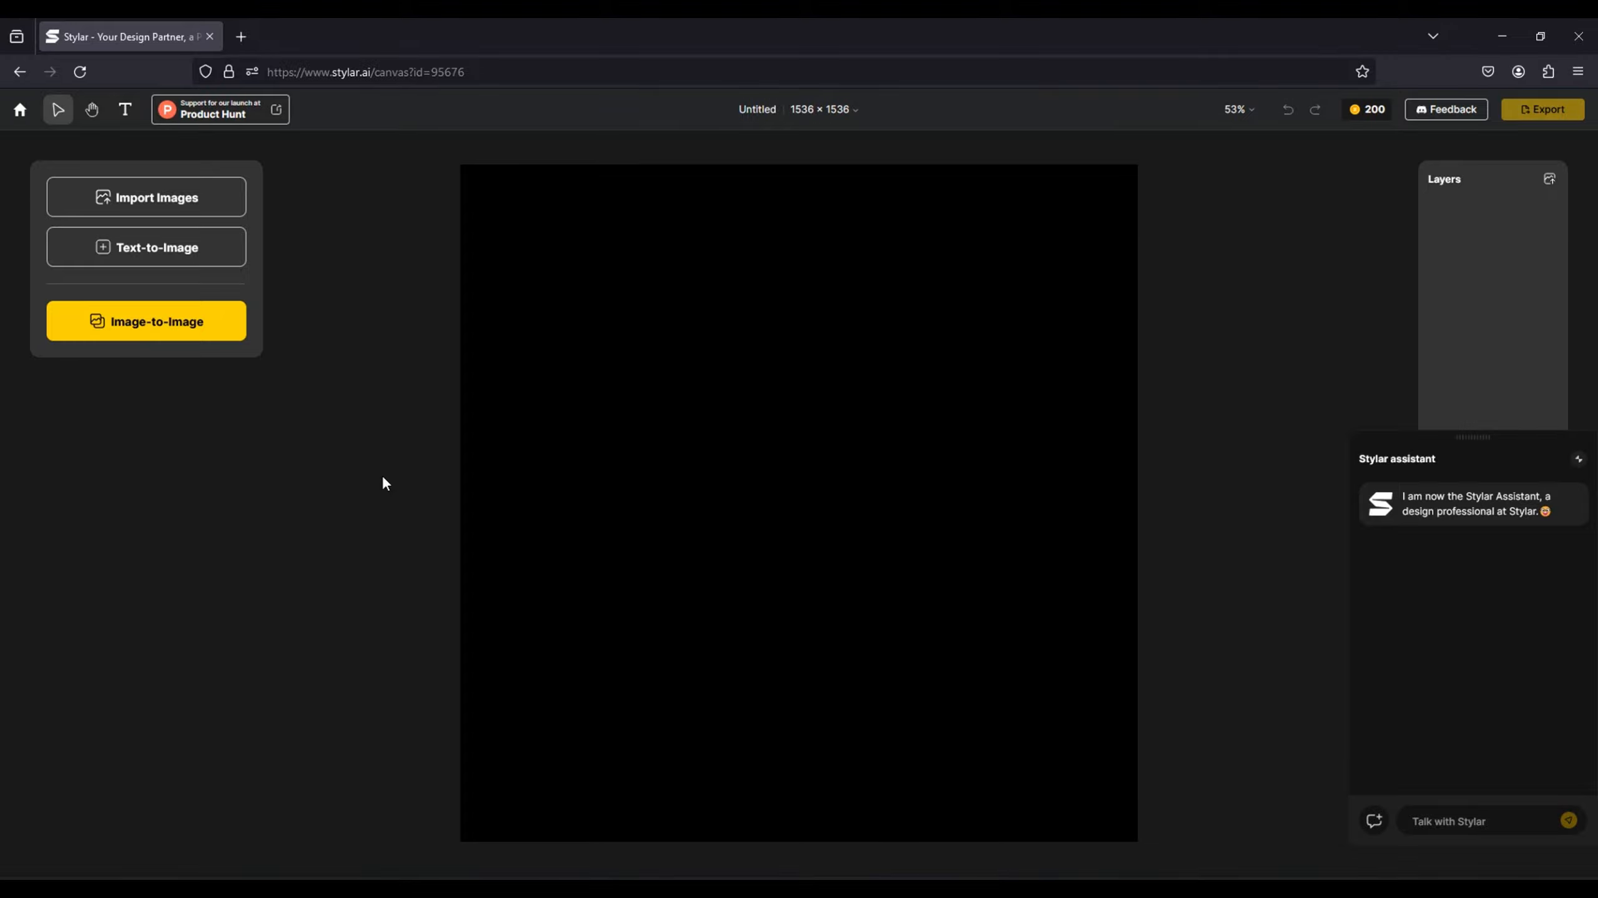
pyautogui.click(1579, 462)
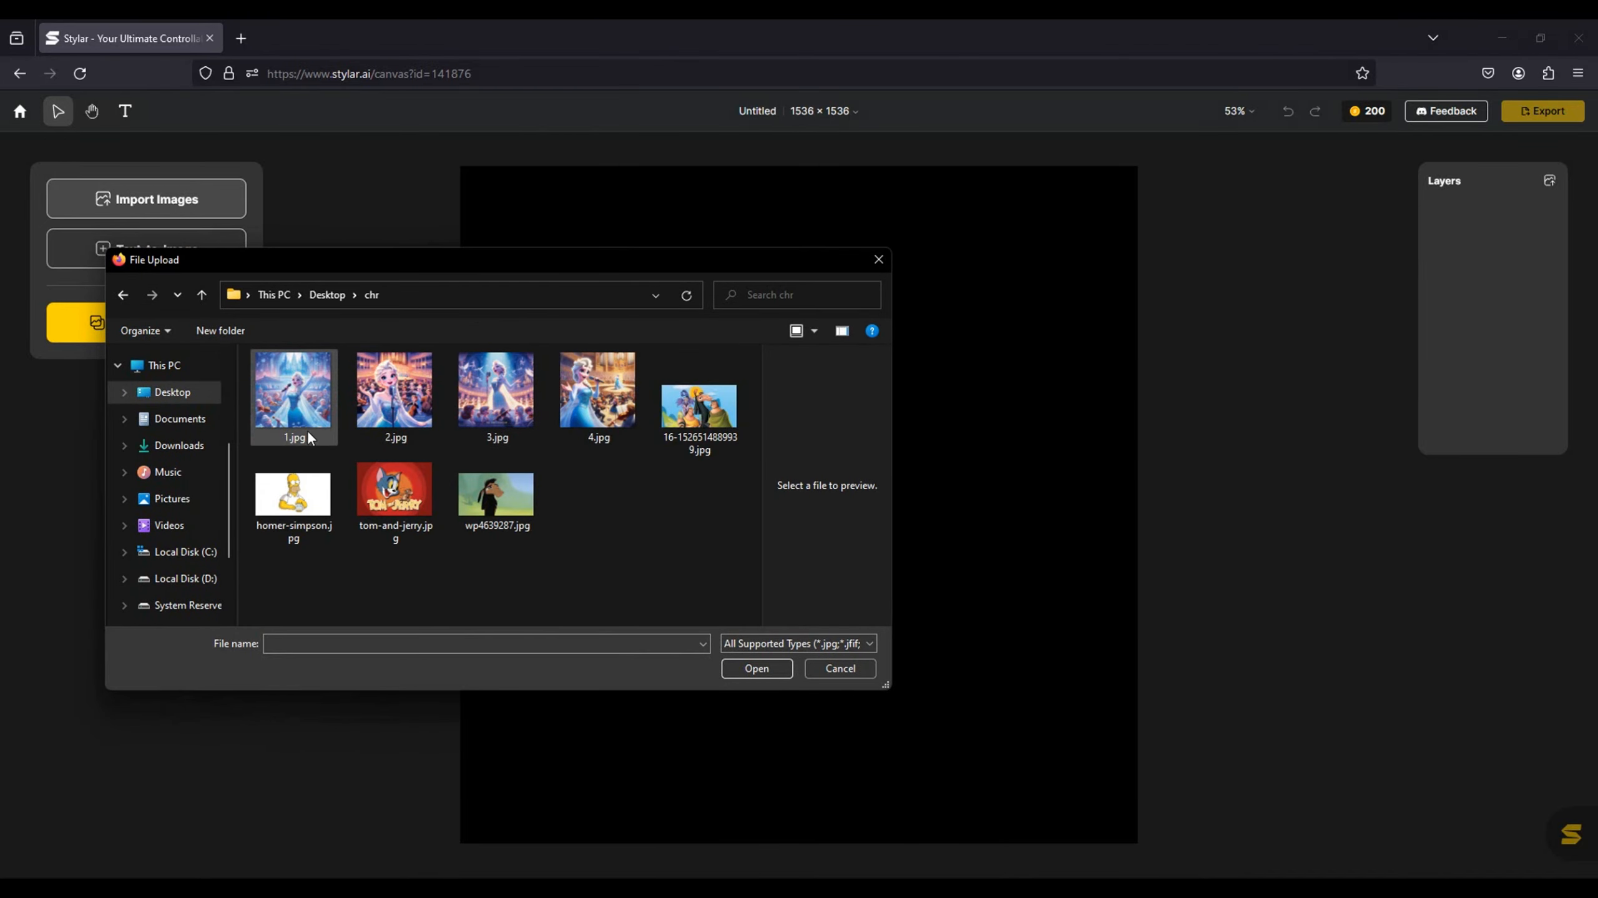
pyautogui.click(398, 410)
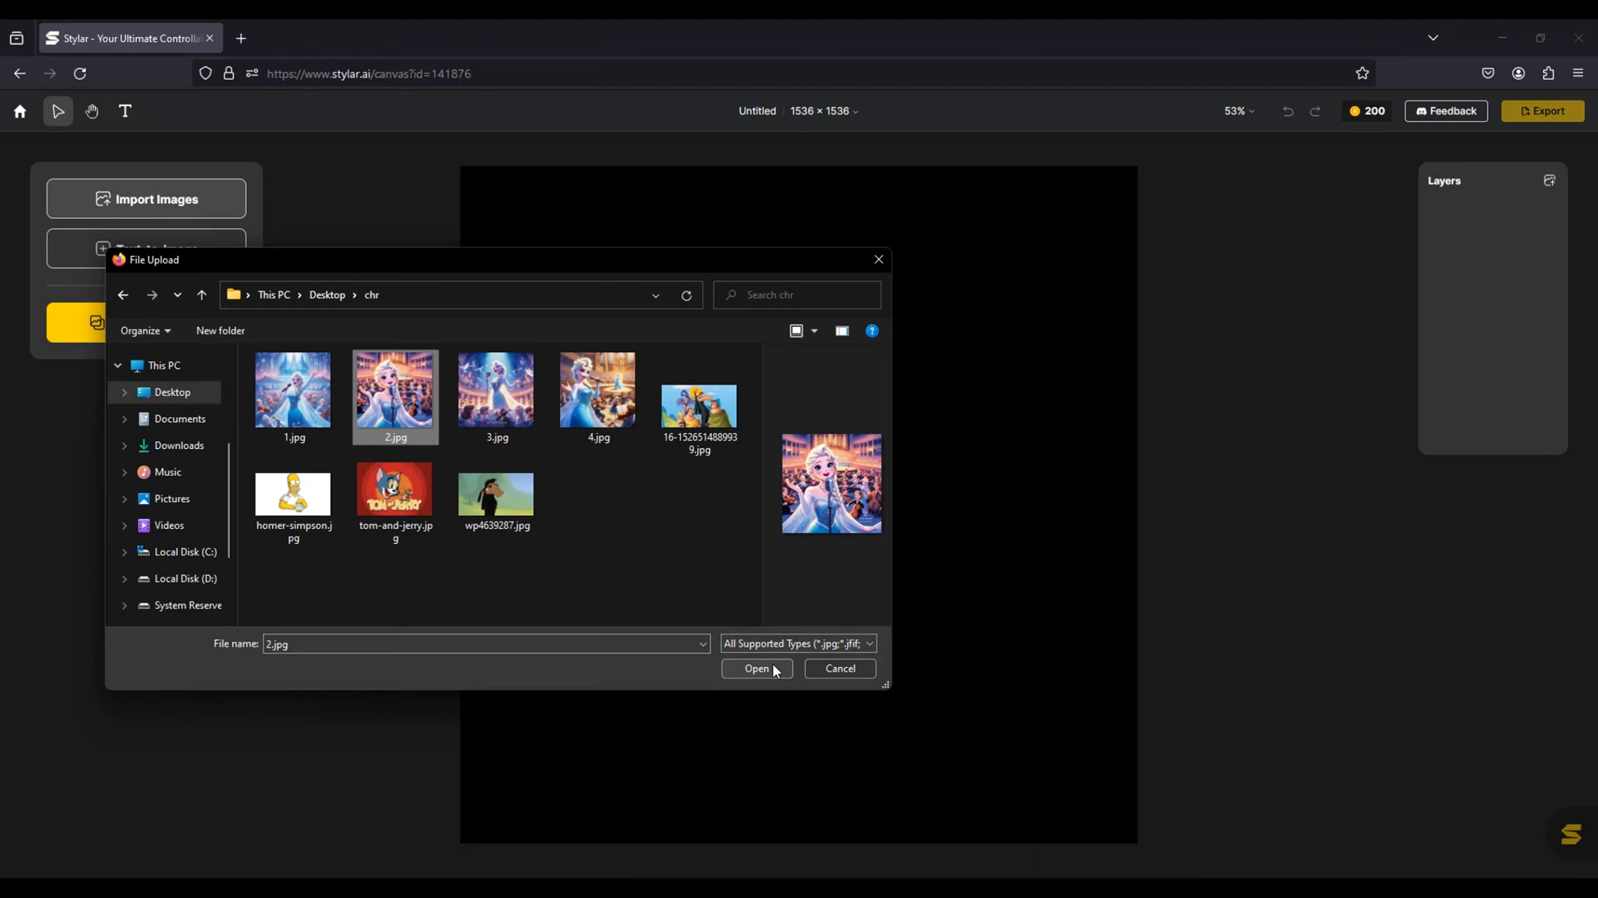
pyautogui.click(772, 664)
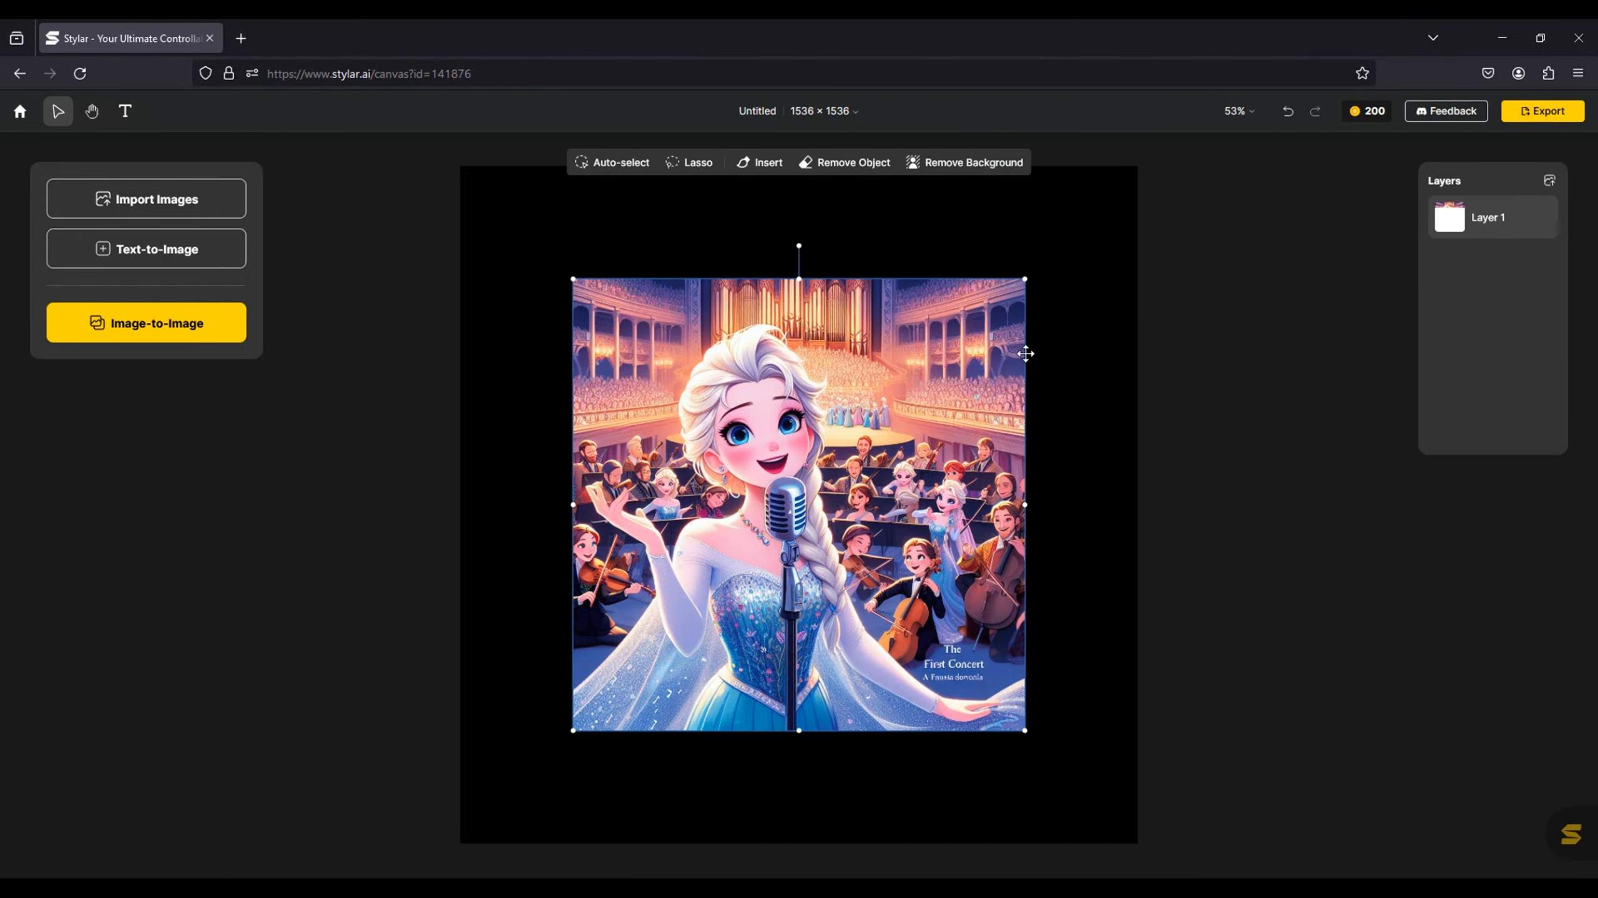
pyautogui.moveTo(1024, 279); pyautogui.dragTo(1154, 179)
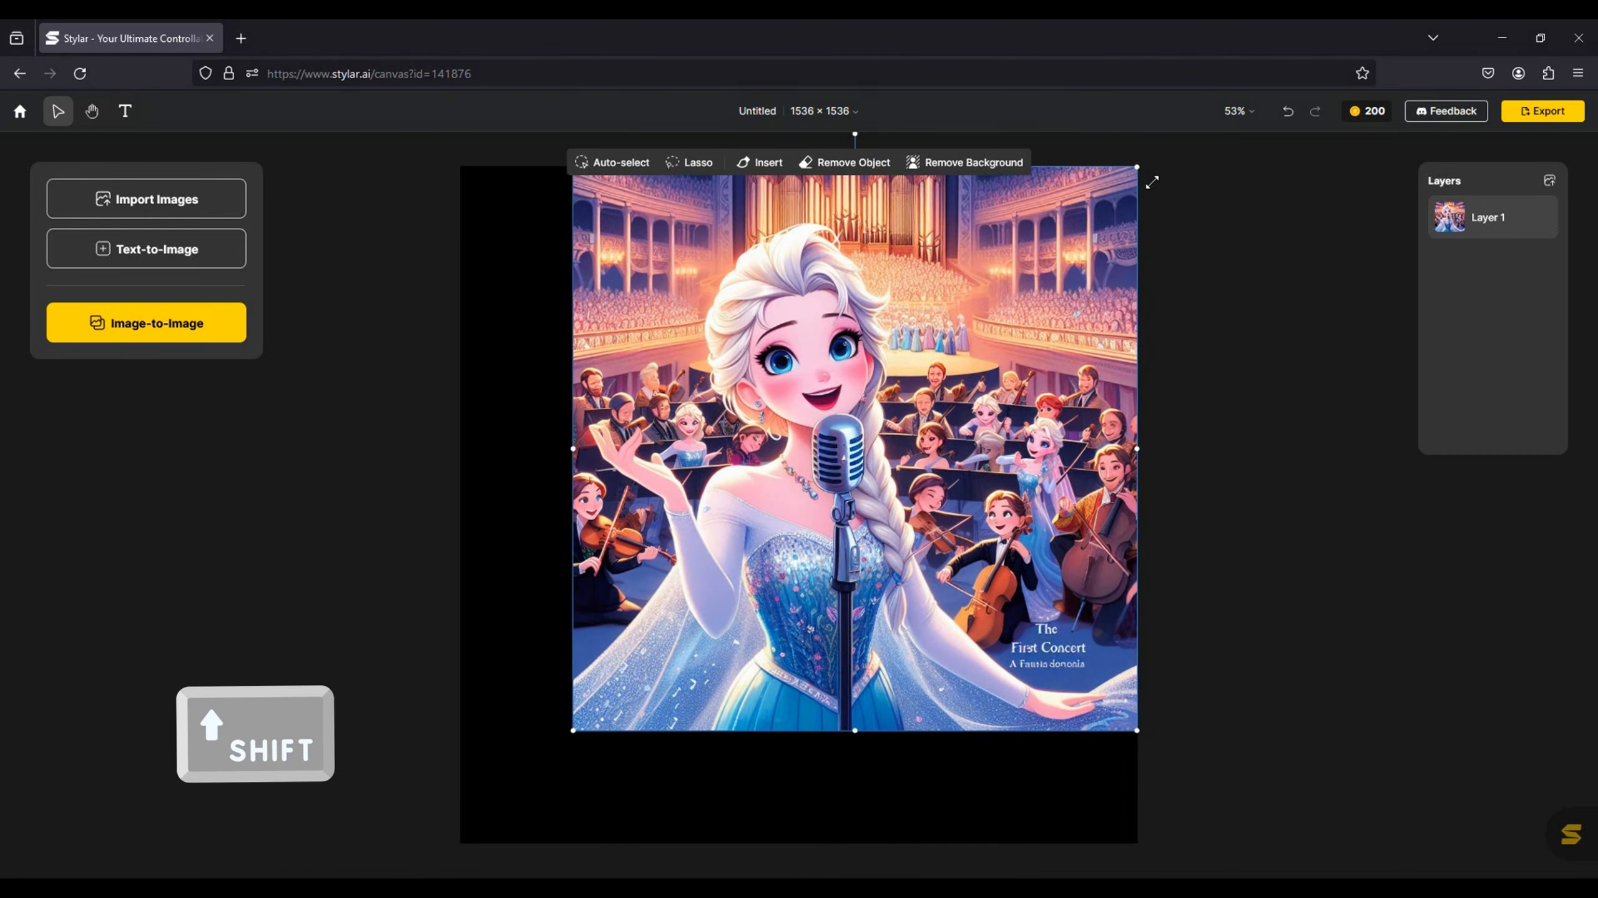
pyautogui.moveTo(573, 730); pyautogui.dragTo(470, 857)
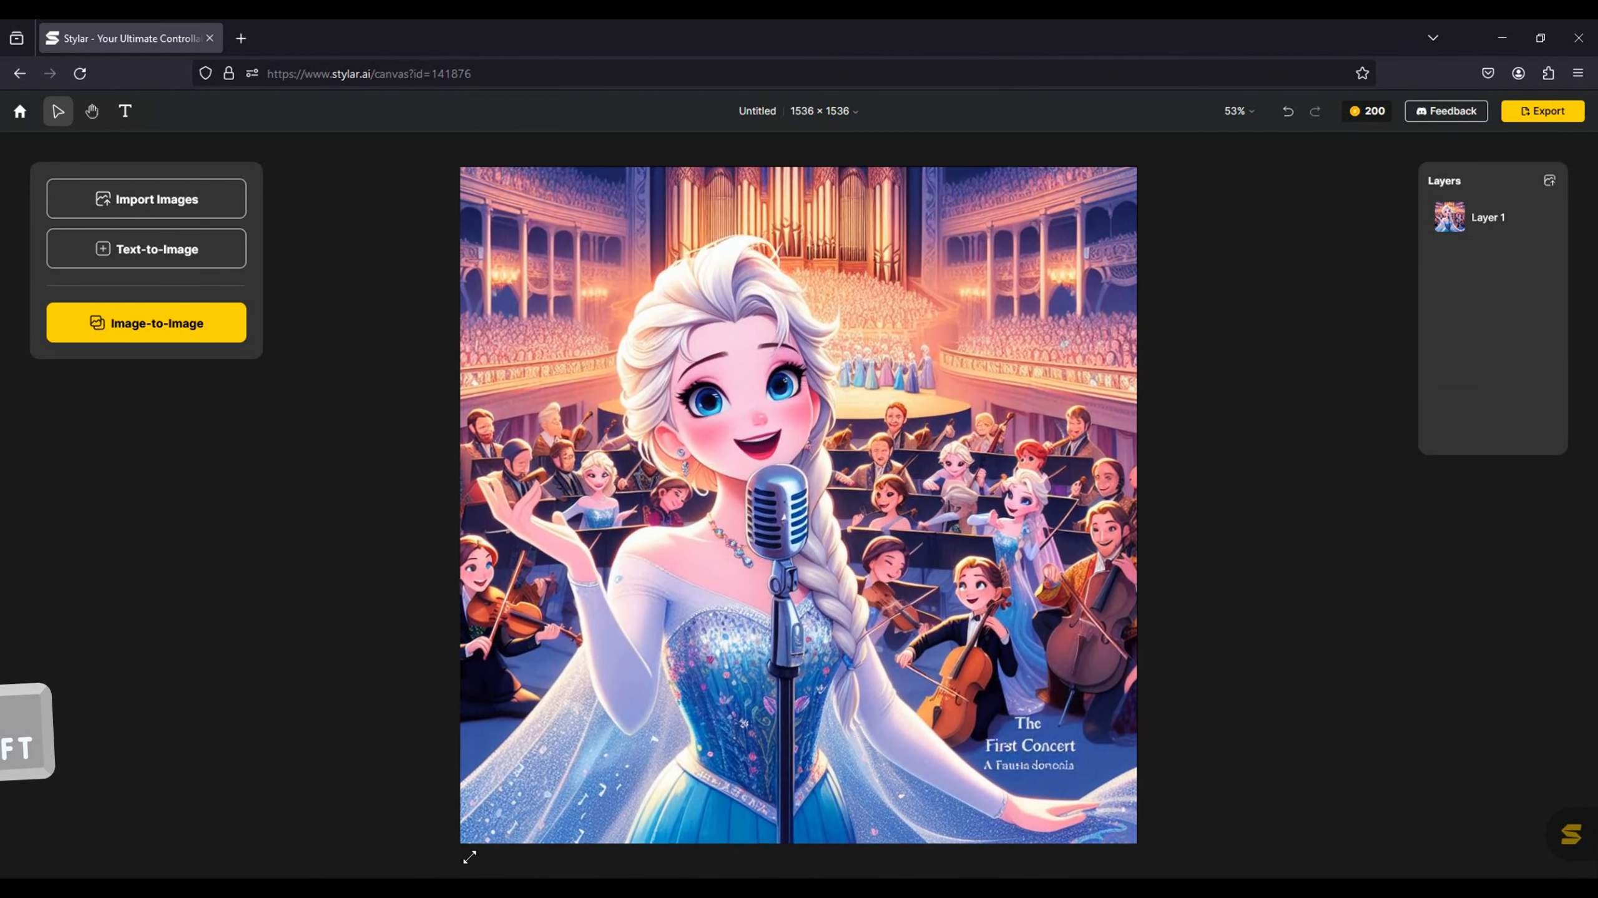
# - Generate Realistic image-to-image variations of the canvas using an automatic prompt and a structure match of 1
pyautogui.click(189, 323)
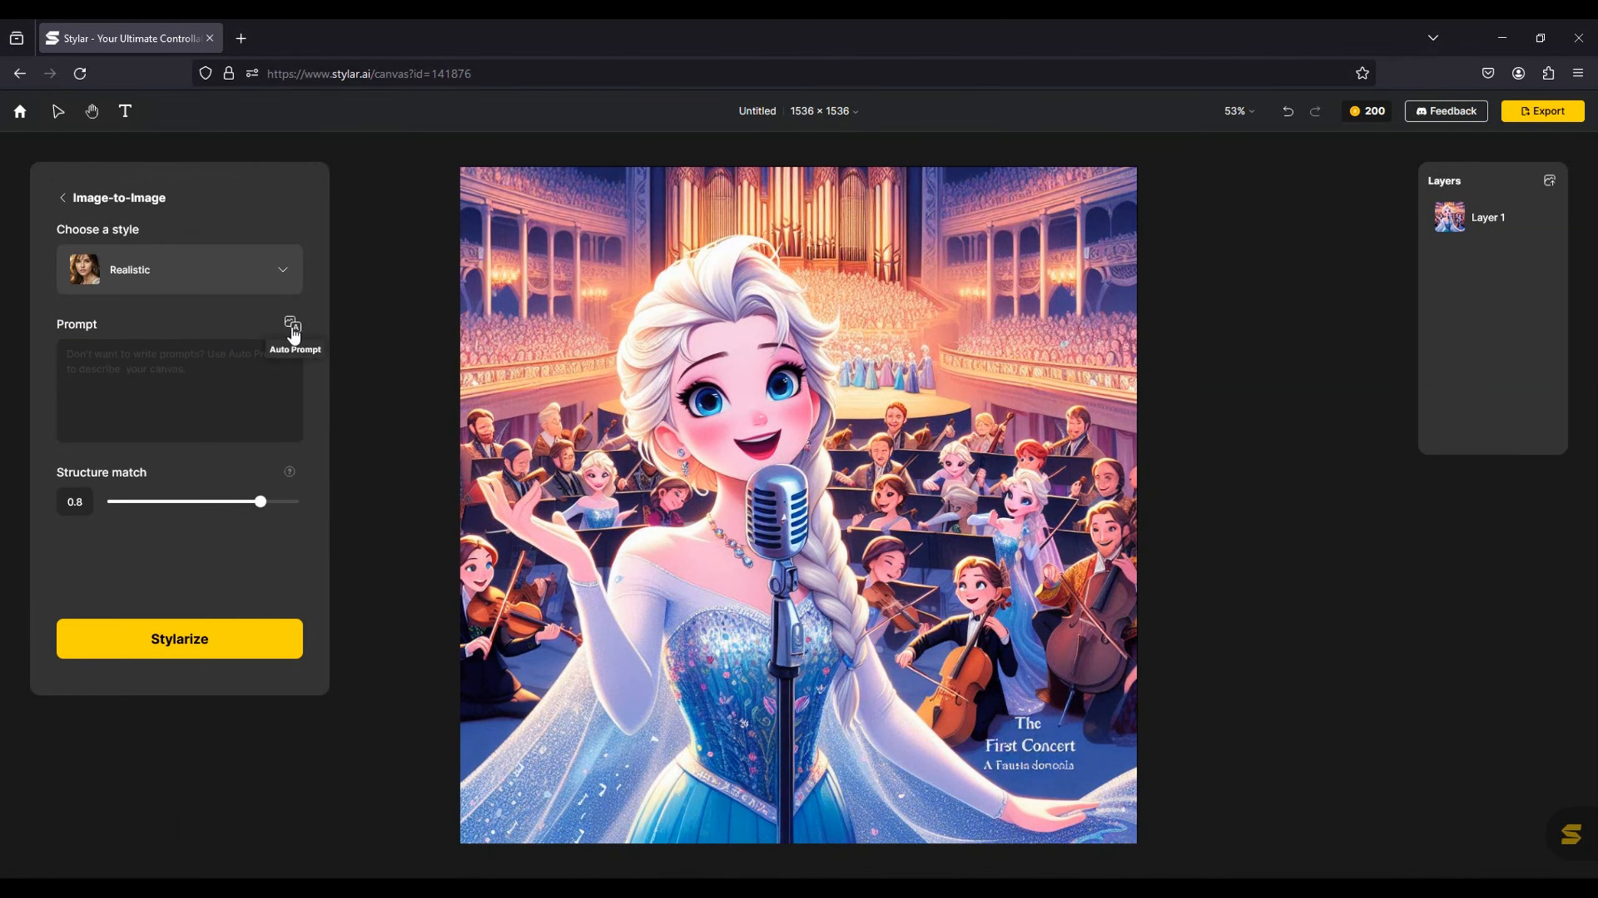
pyautogui.click(293, 331)
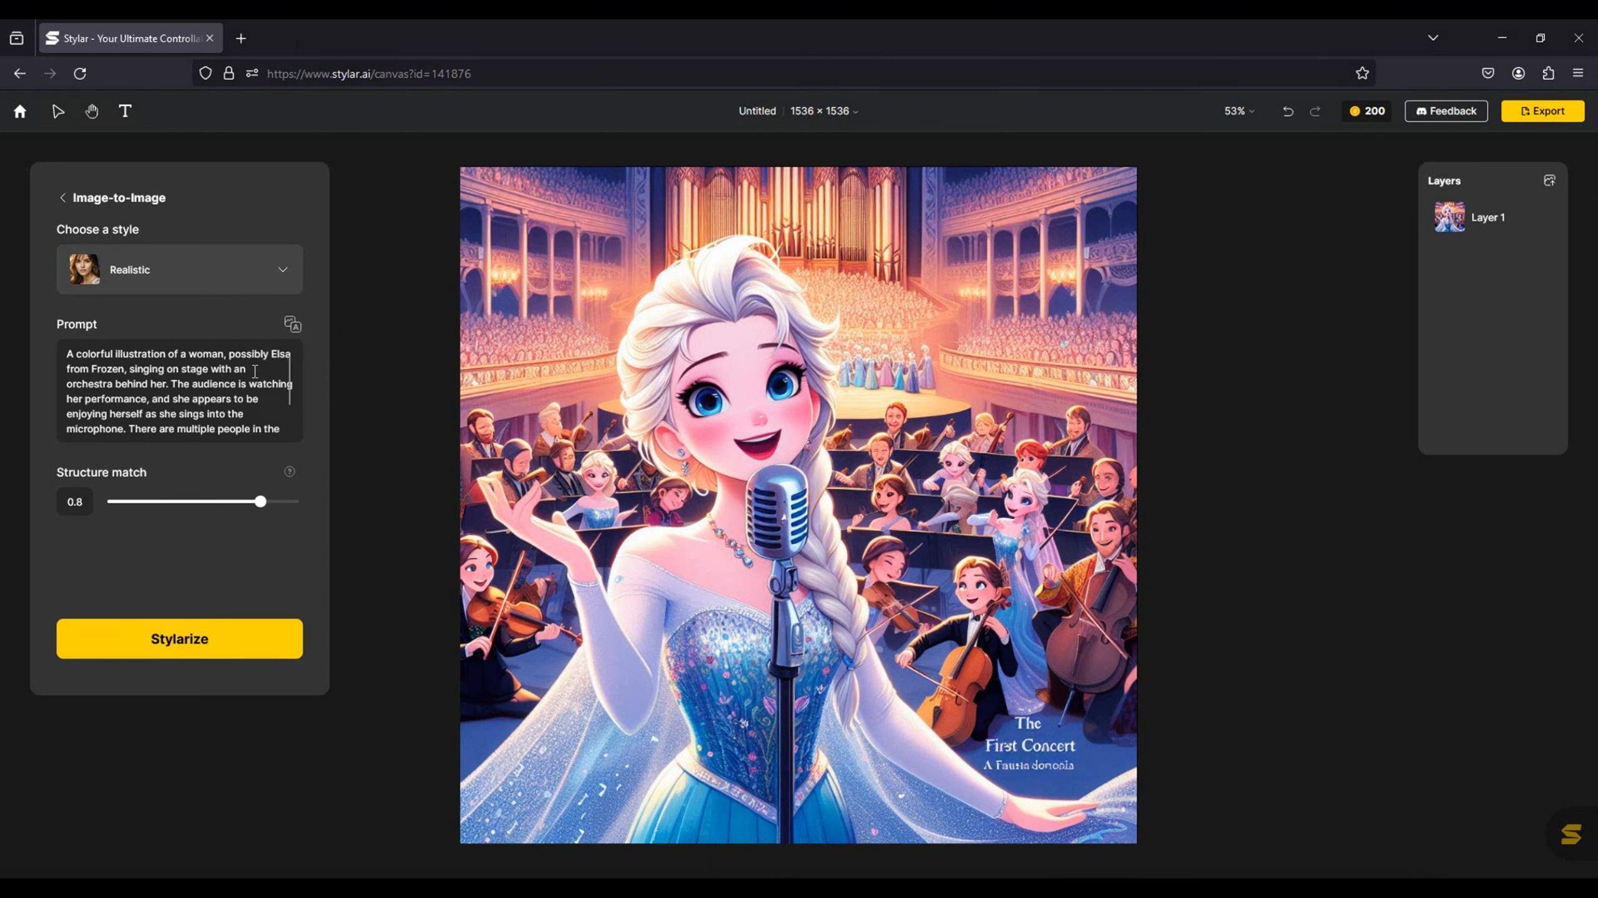
pyautogui.scroll(-3, 254, 372)
pyautogui.scroll(3, 254, 377)
pyautogui.click(170, 655)
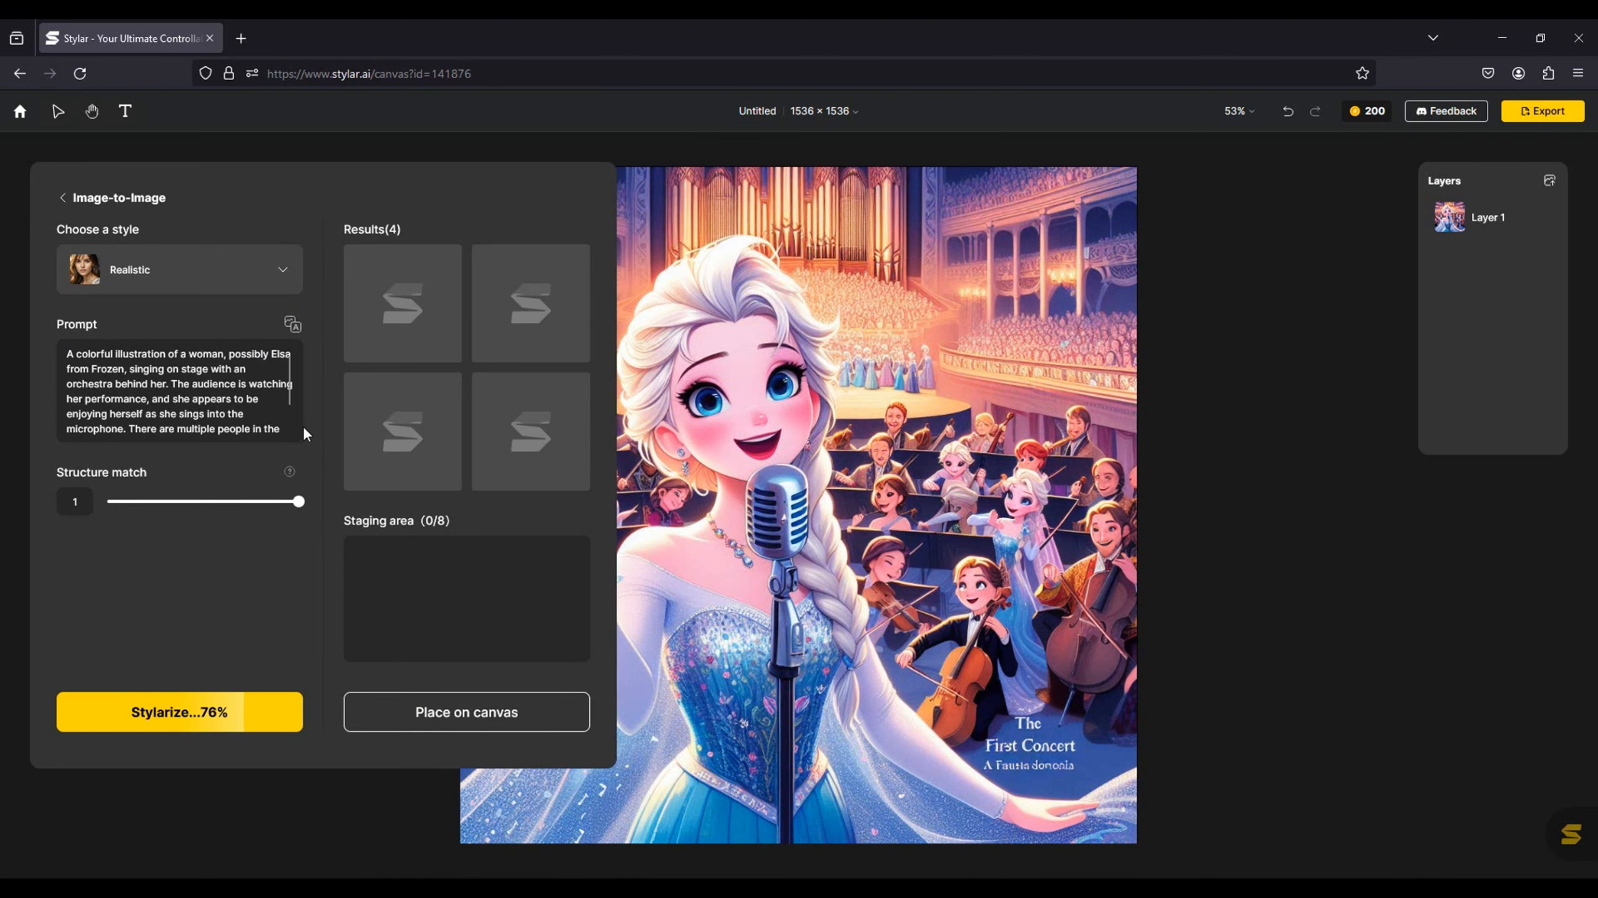
# - Remove "a woman, possibly" from the prompt so it describes Elsa from Frozen, and preview the generated variations
pyautogui.moveTo(181, 355); pyautogui.dragTo(271, 355)
pyautogui.press('BackSpace')
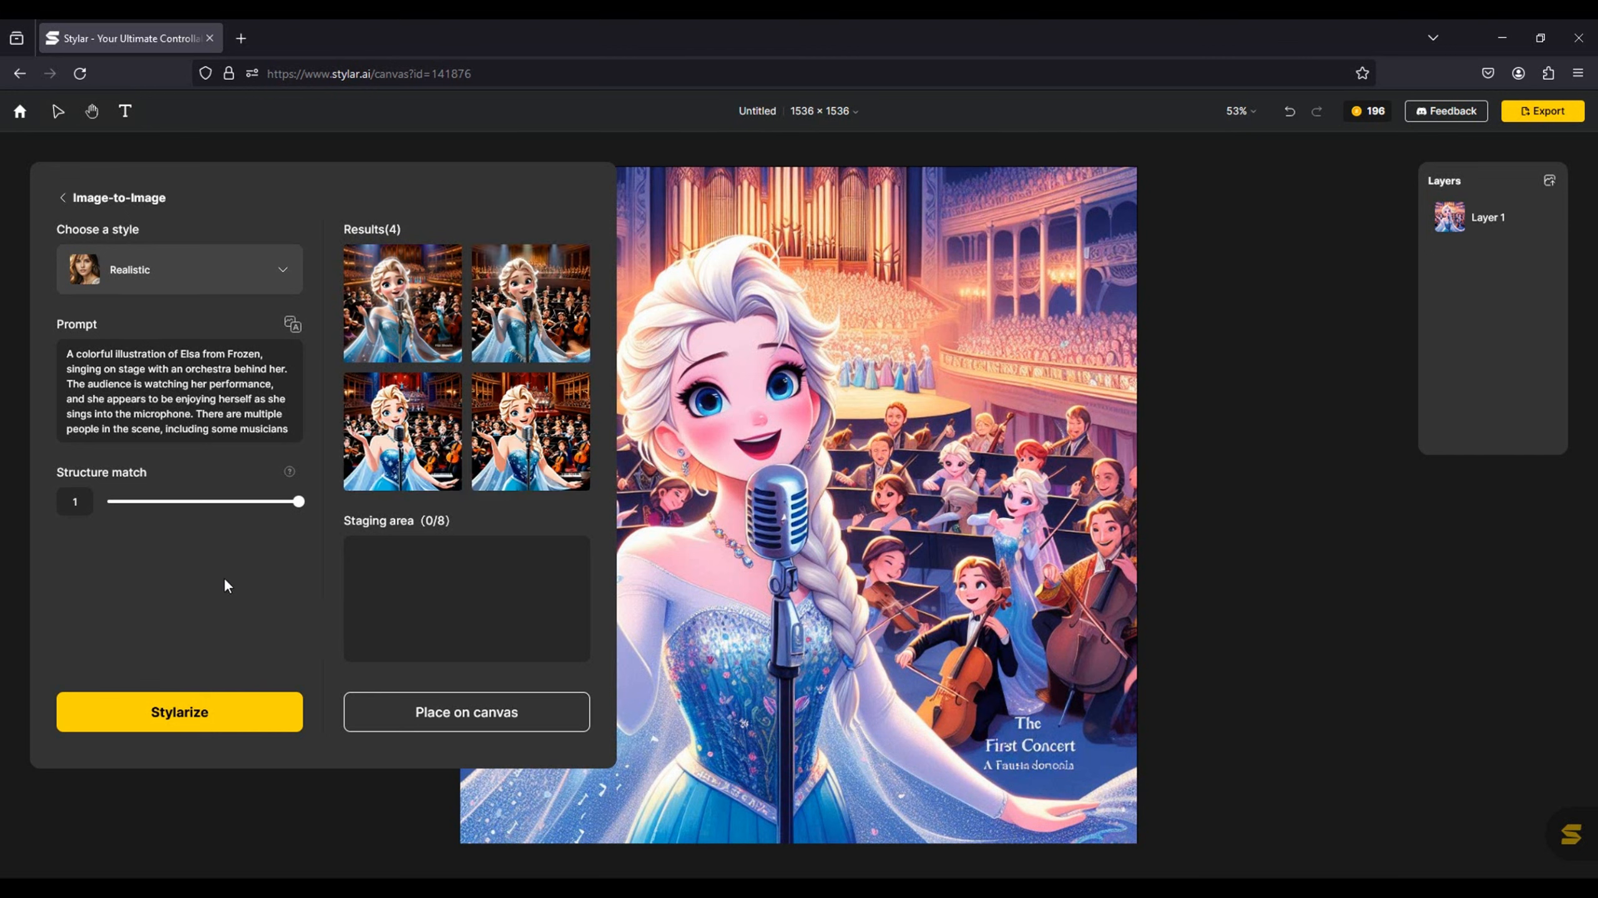
pyautogui.moveTo(408, 331)
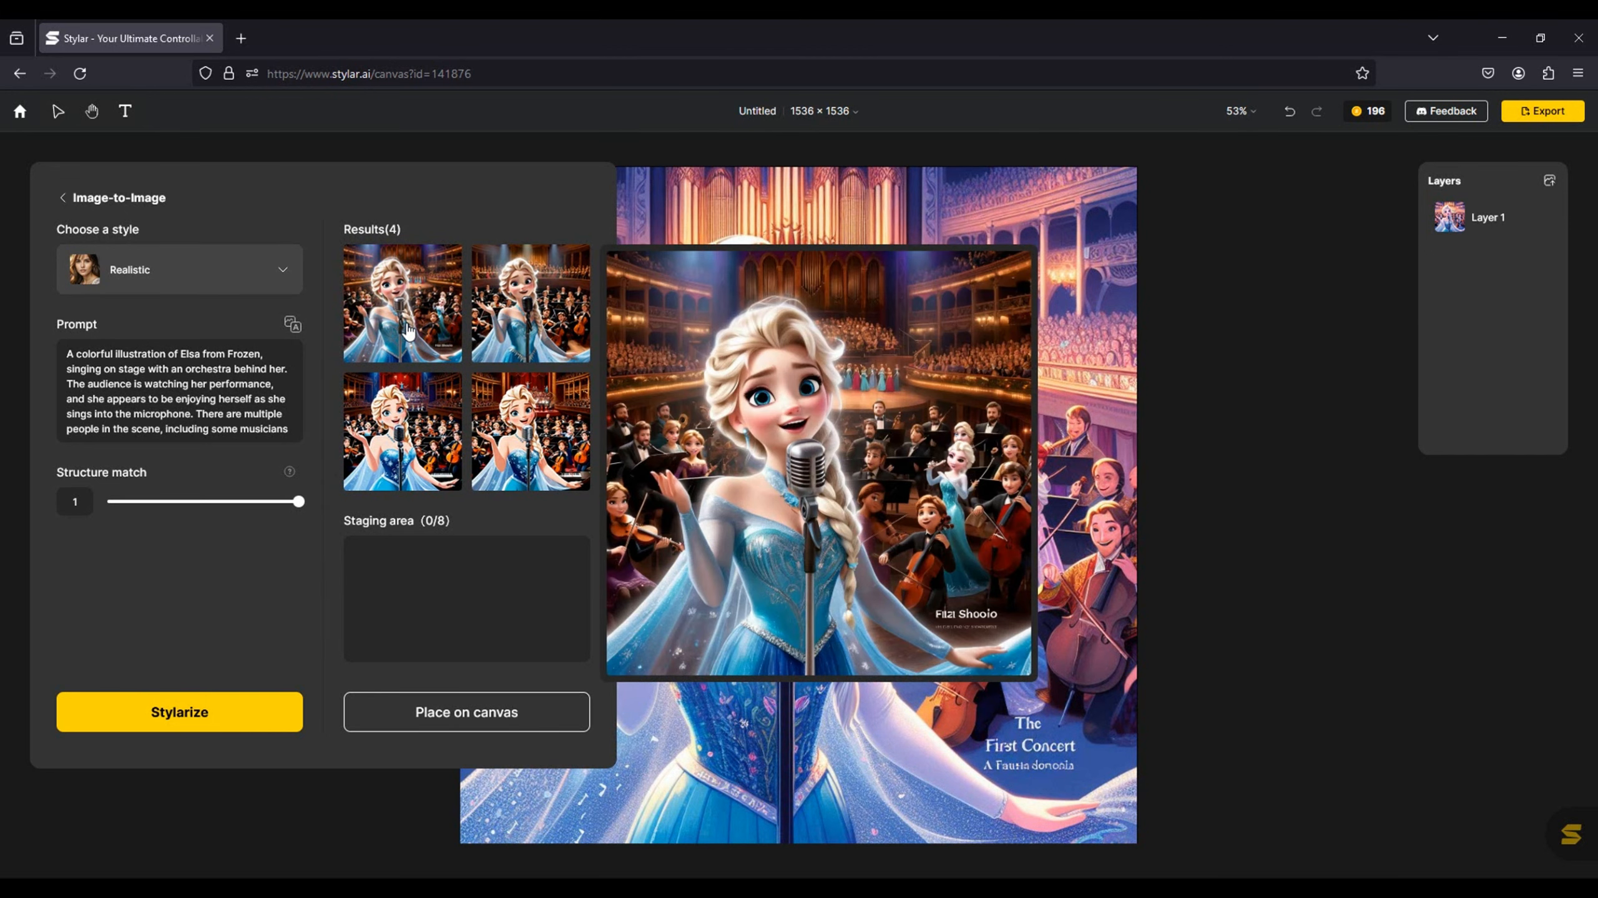
pyautogui.moveTo(482, 328)
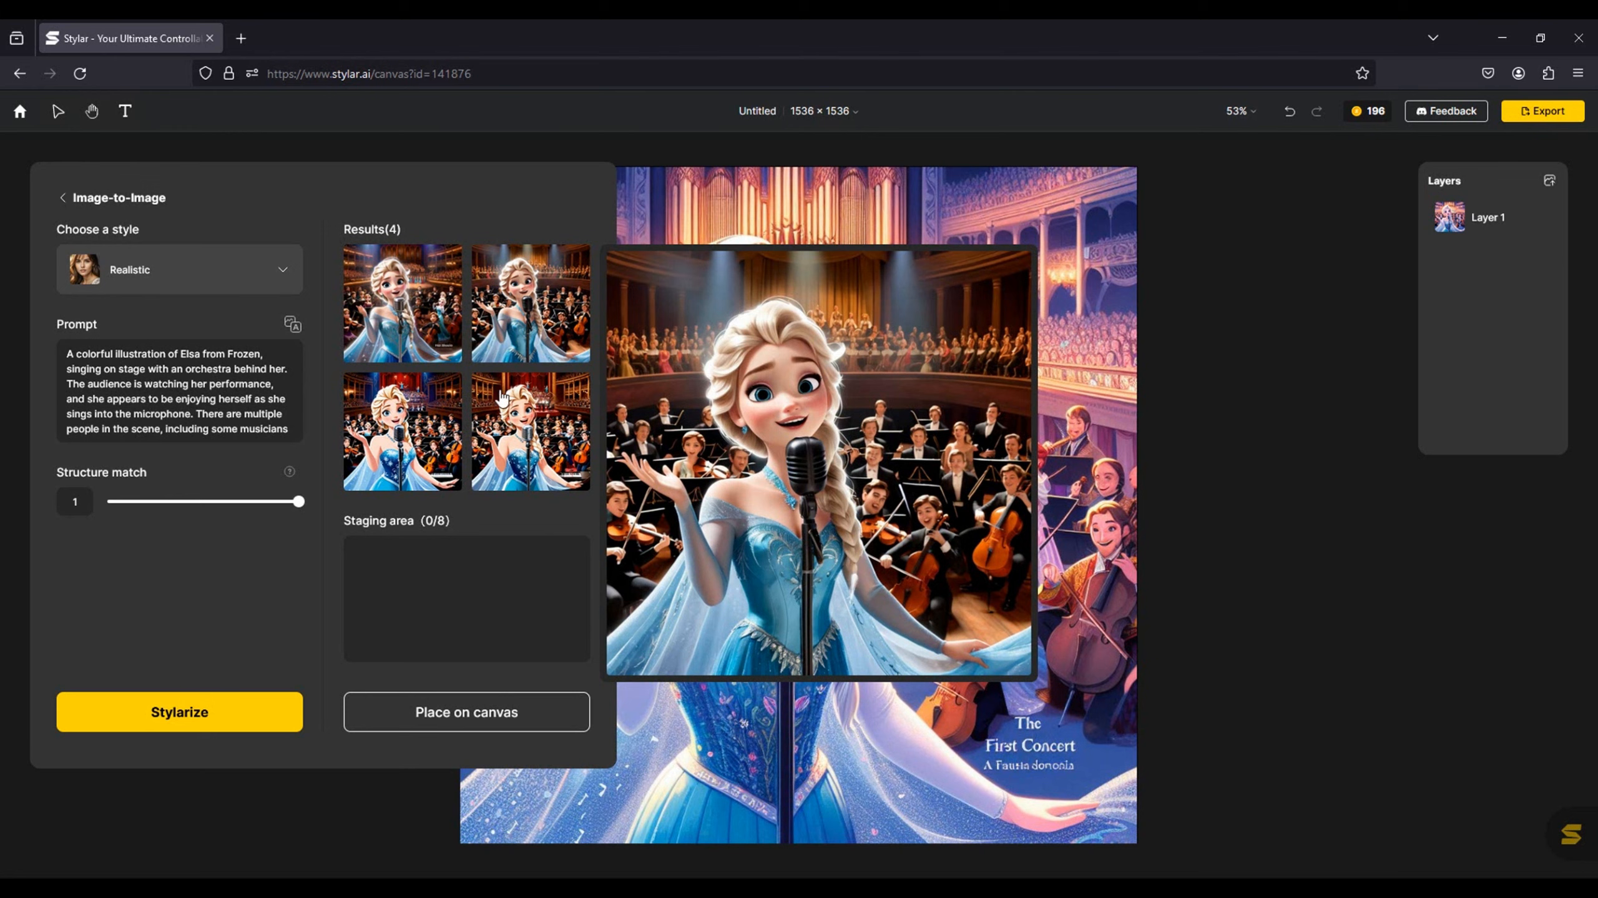
pyautogui.moveTo(510, 441)
pyautogui.moveTo(430, 443)
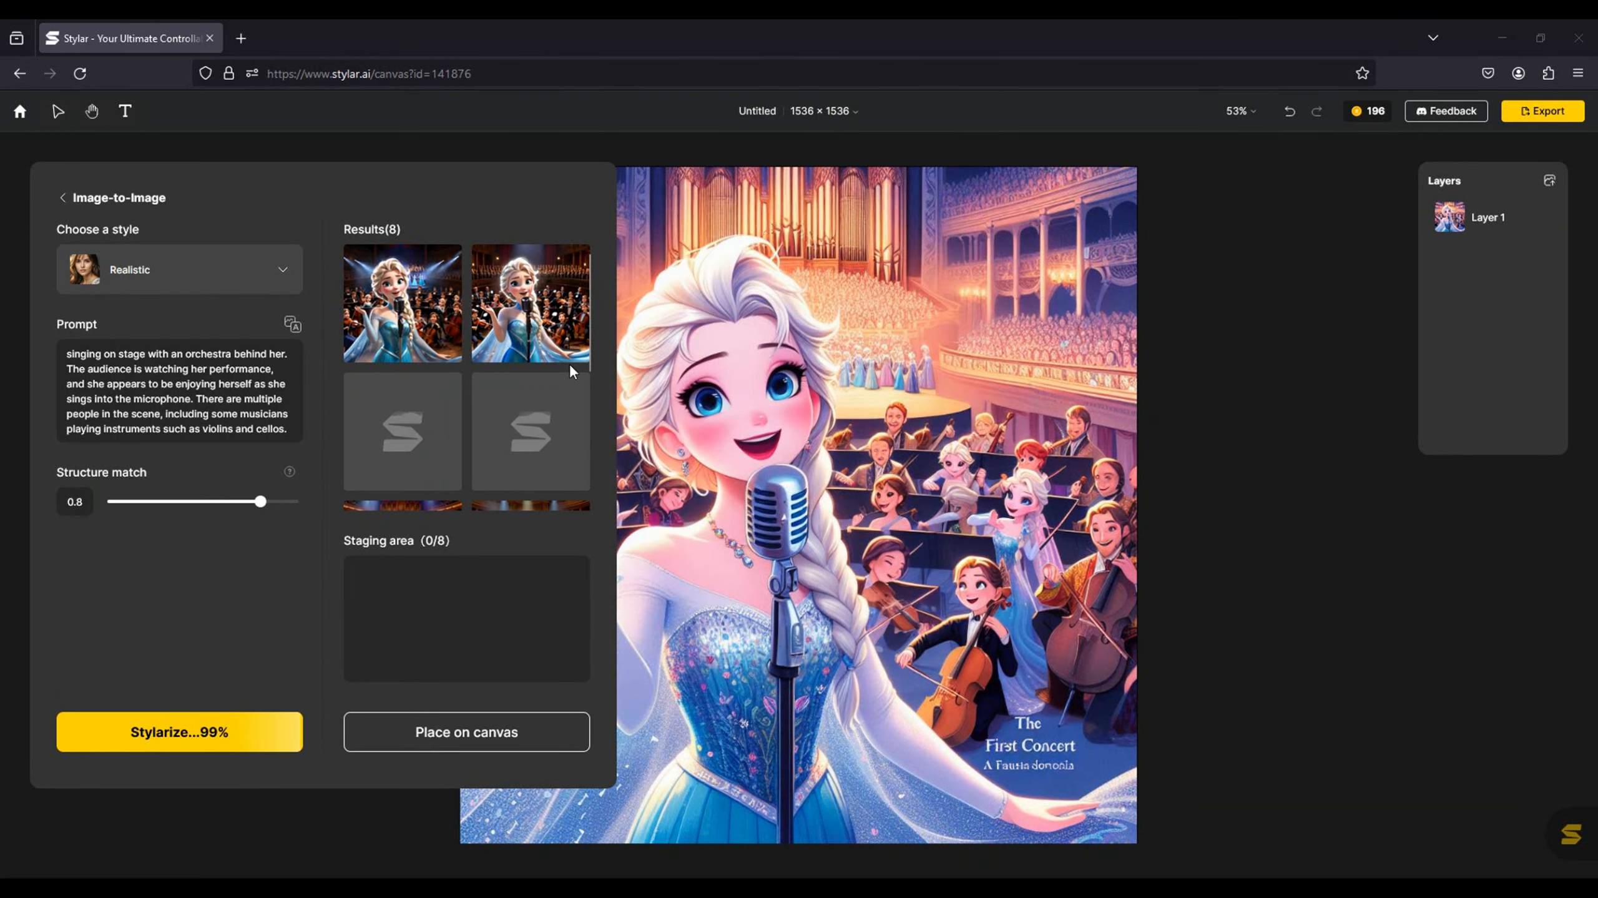
pyautogui.moveTo(422, 448)
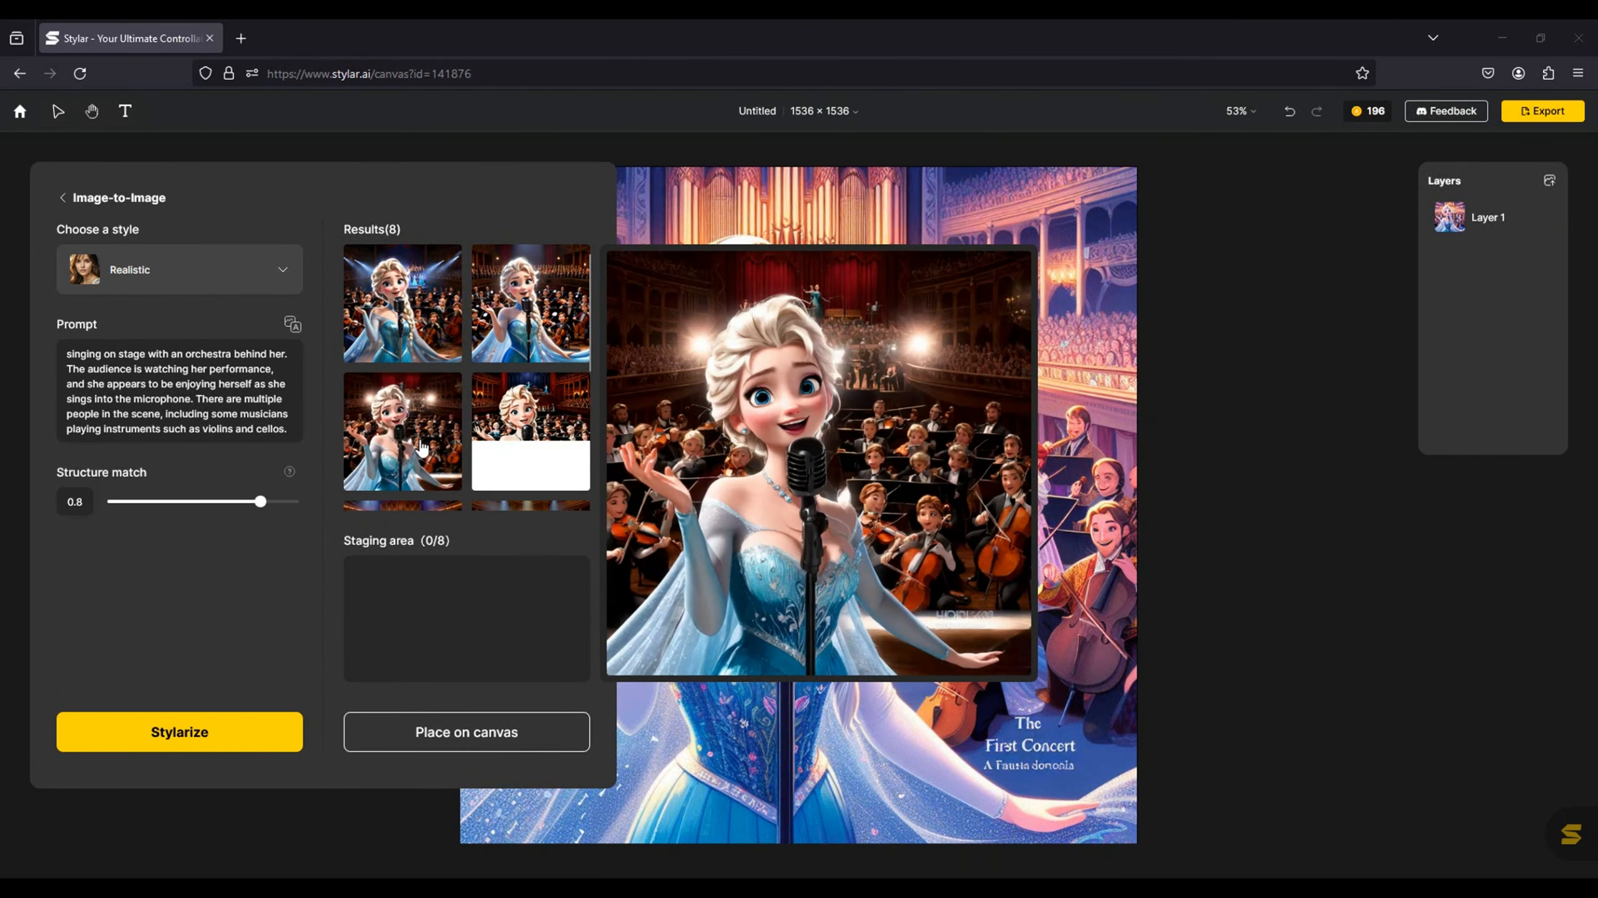
pyautogui.moveTo(522, 444)
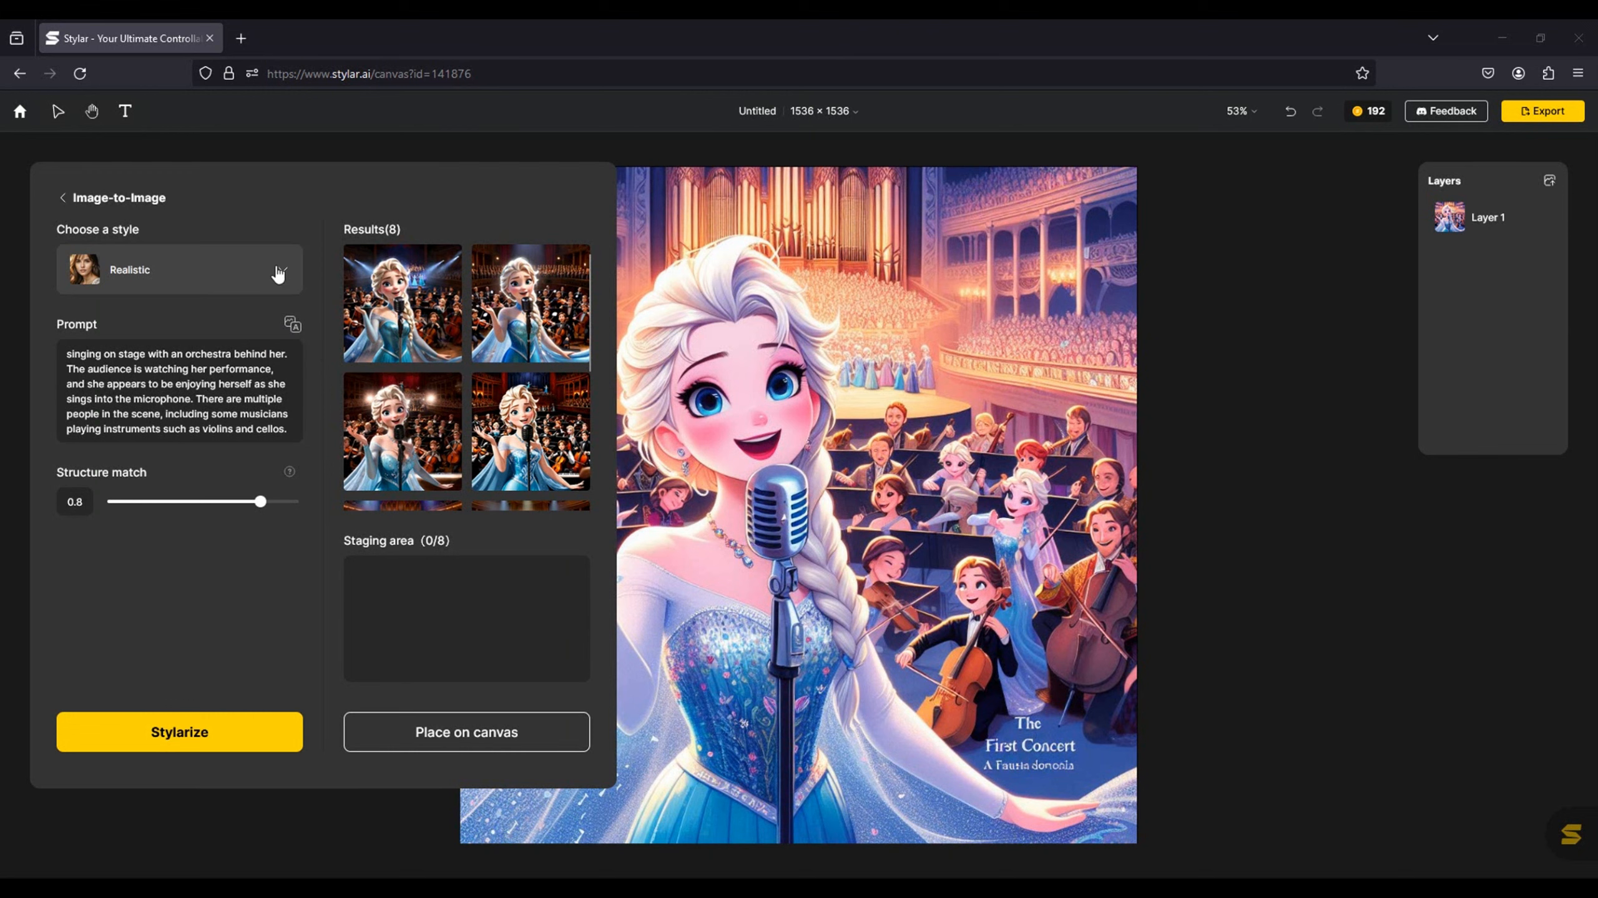
# - Replace the prompt with a new automatic description, set structure match to 1 and generate another batch of Realistic variations
pyautogui.click(291, 324)
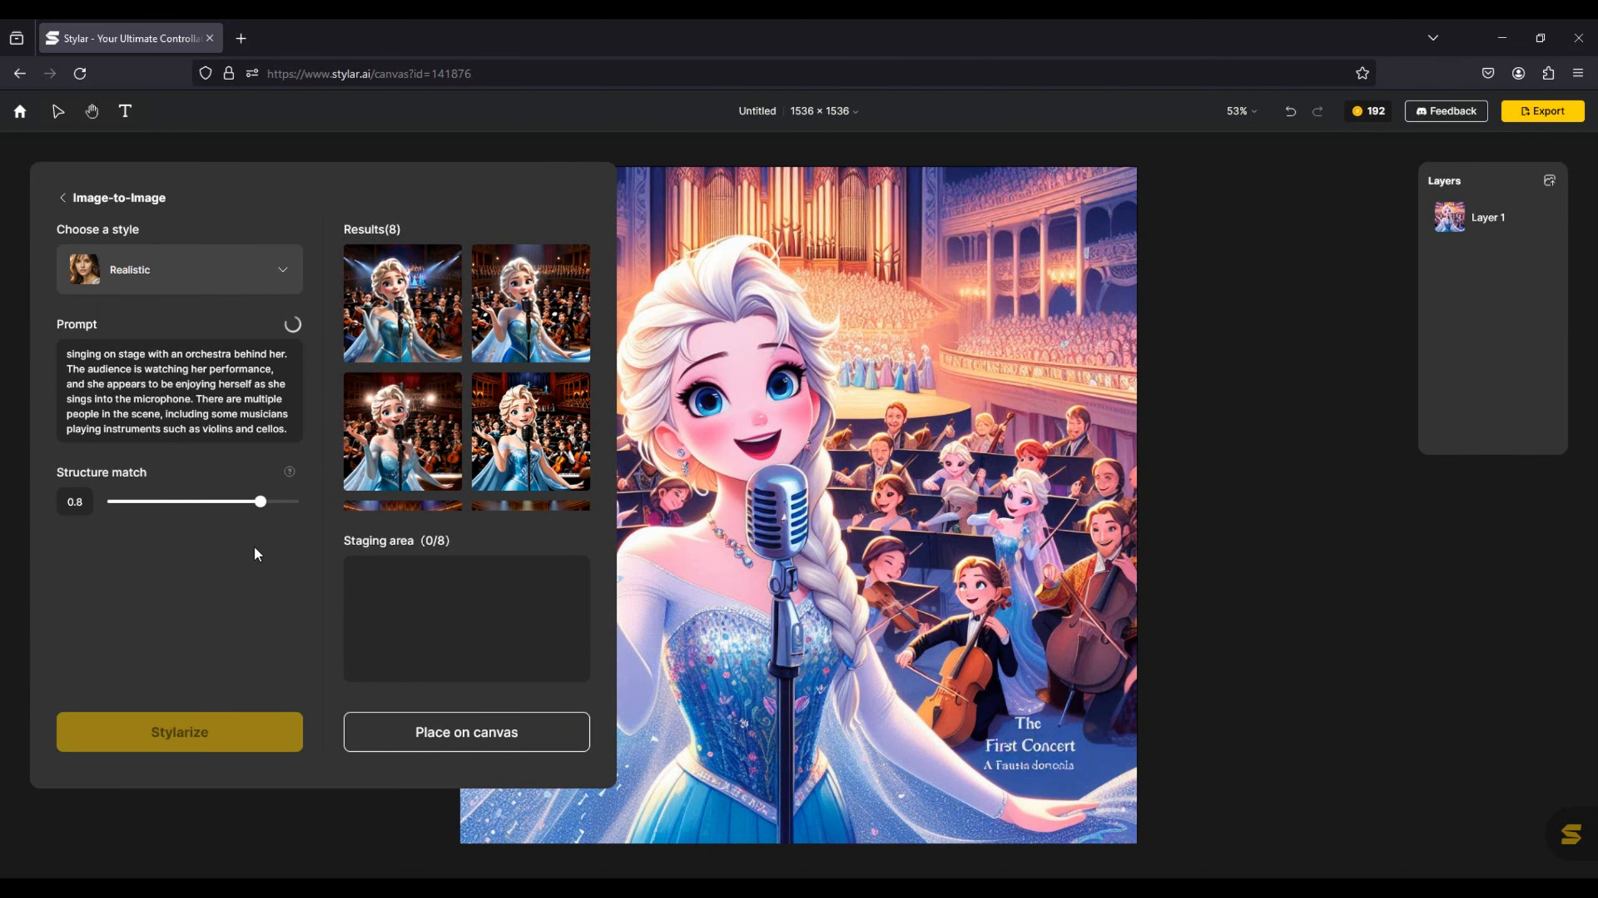
pyautogui.moveTo(260, 501); pyautogui.dragTo(299, 502)
pyautogui.click(270, 731)
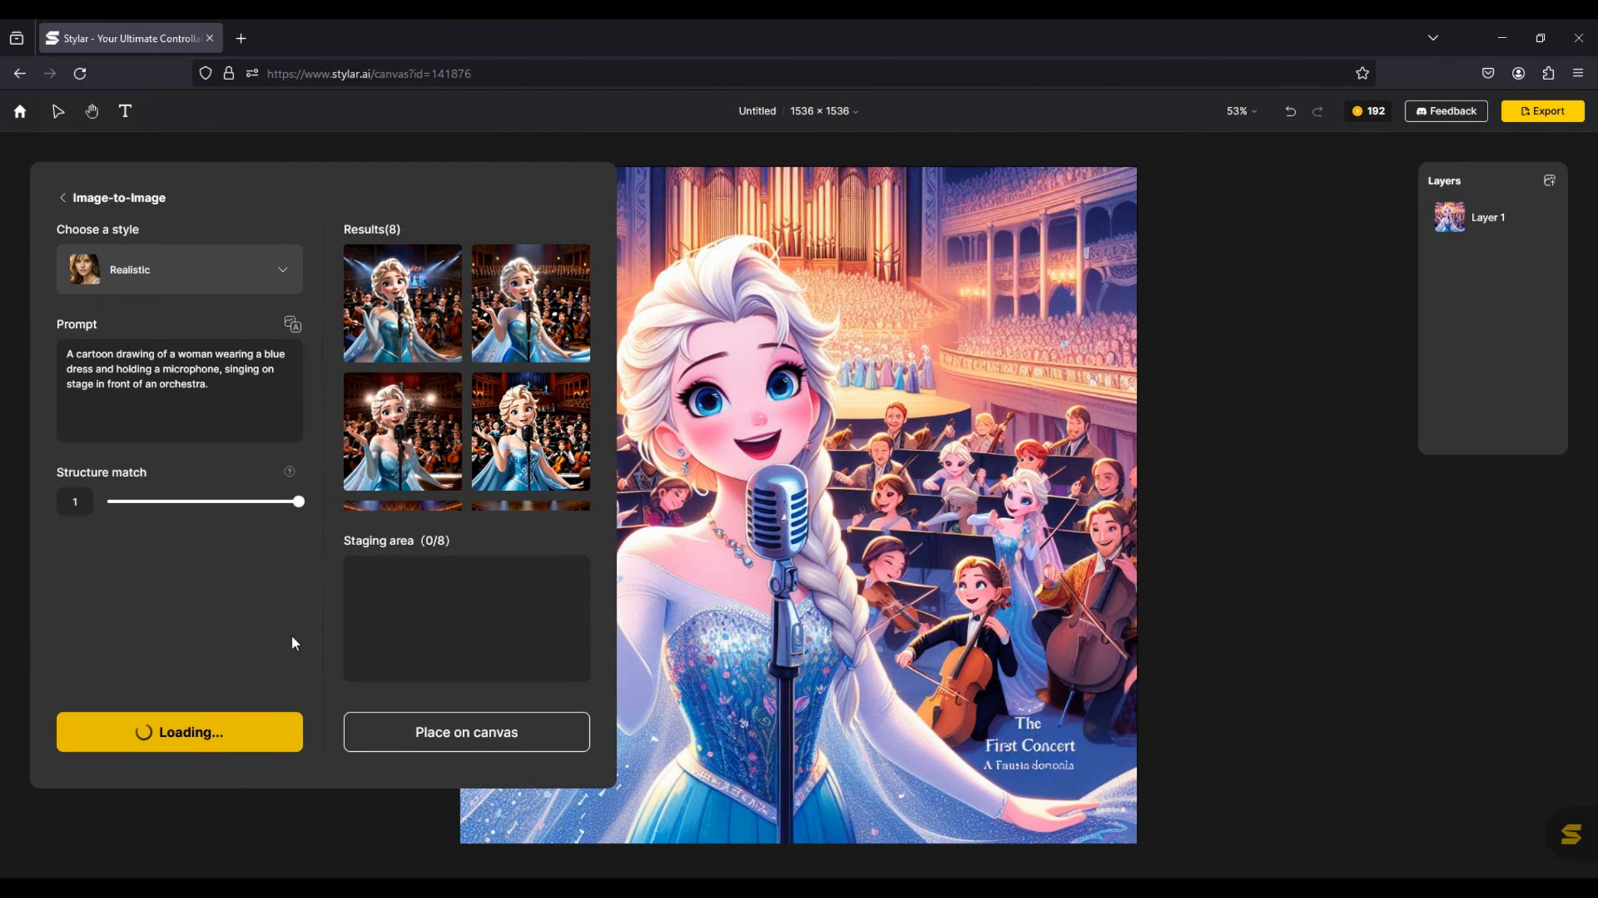
# - Compare the generated variations, add two blonde Elsa results to the staging area and place both on the canvas
pyautogui.moveTo(357, 308)
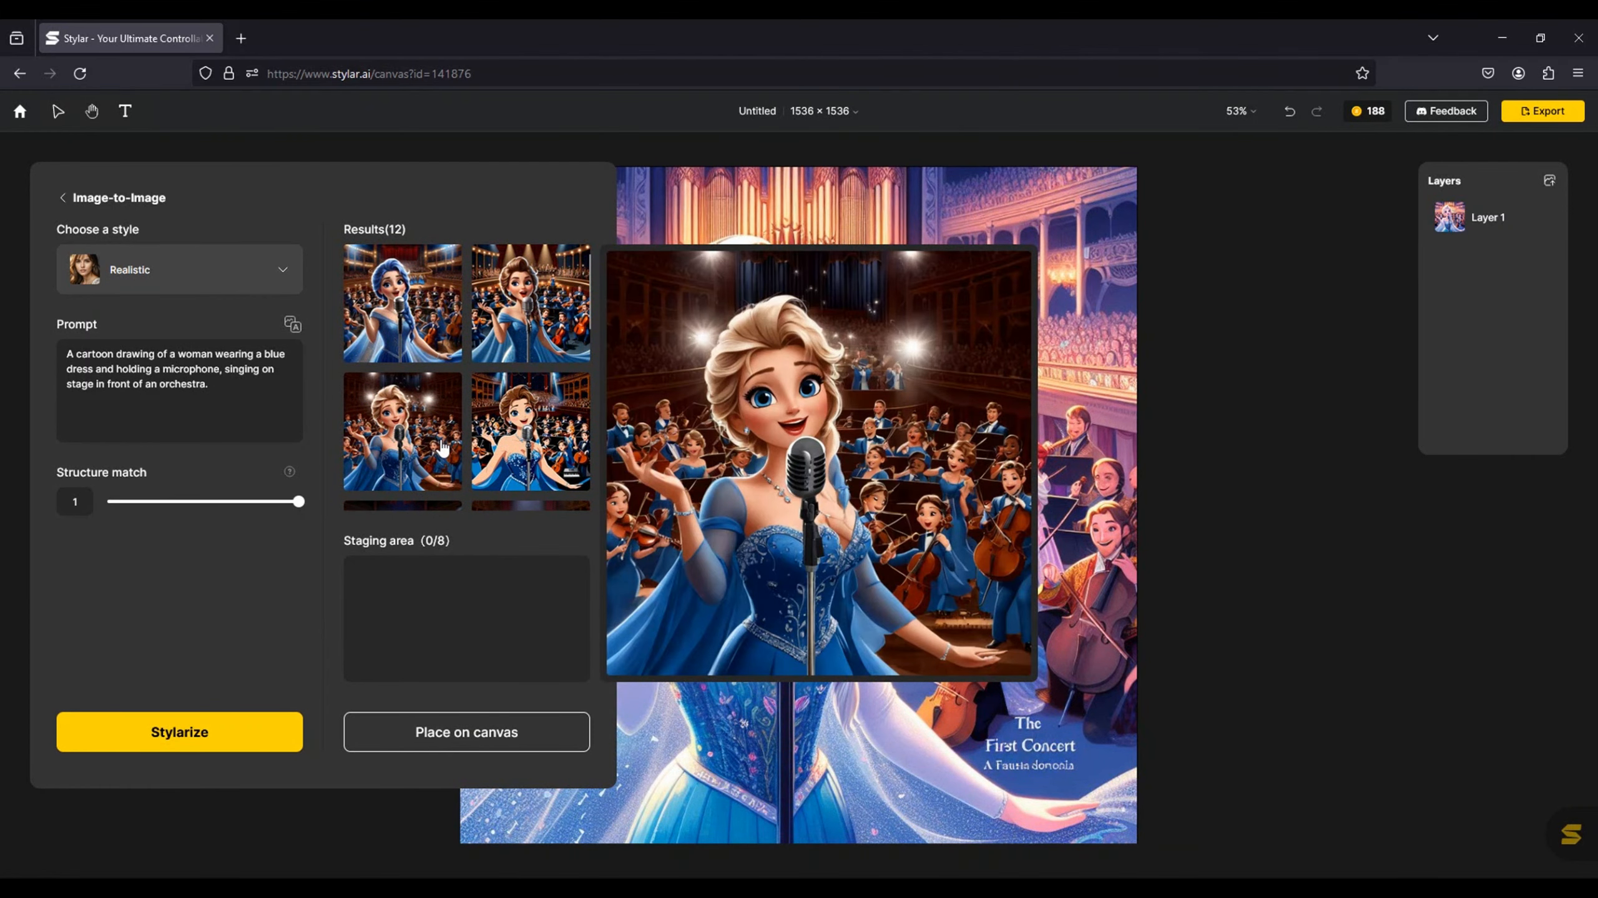
pyautogui.click(497, 377)
pyautogui.scroll(-3, 509, 402)
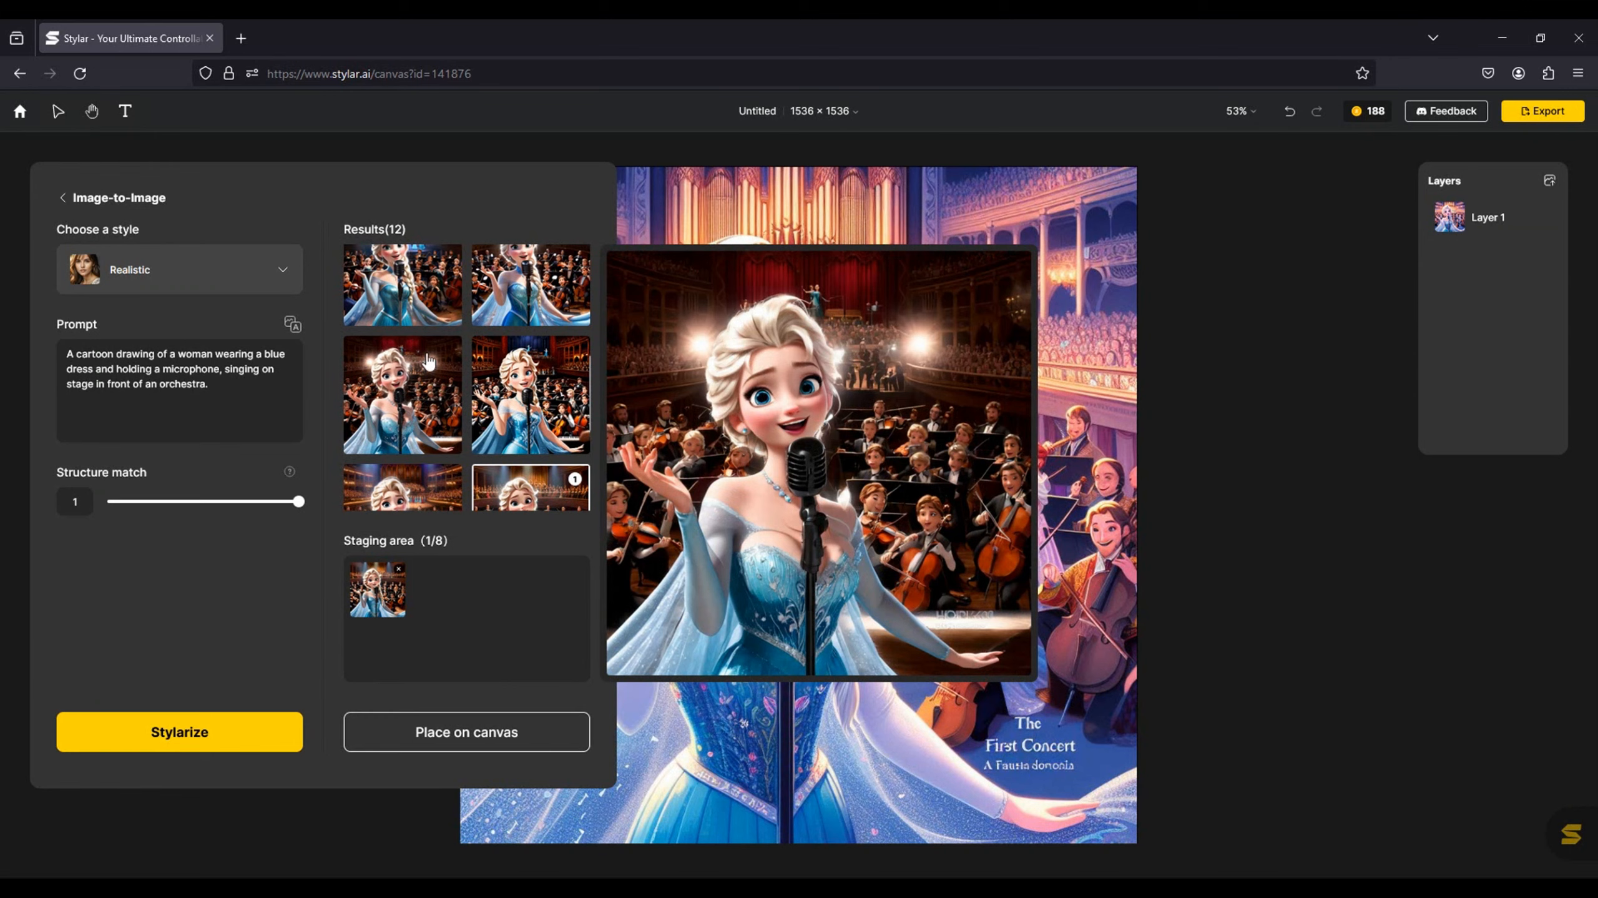
pyautogui.click(500, 306)
pyautogui.scroll(2, 450, 275)
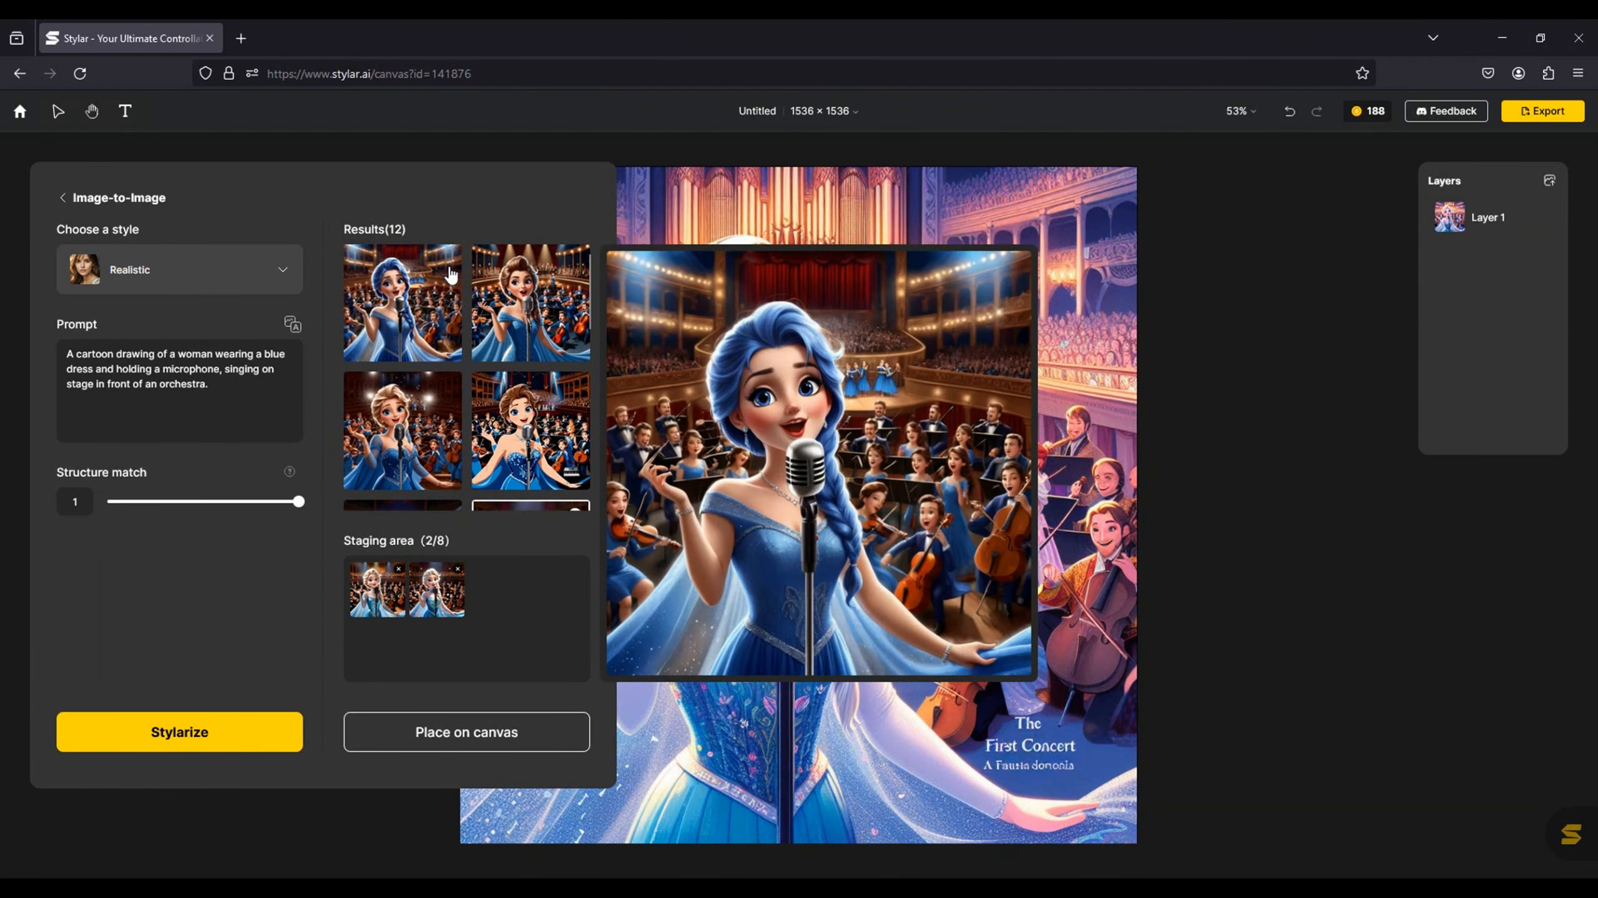
pyautogui.click(542, 731)
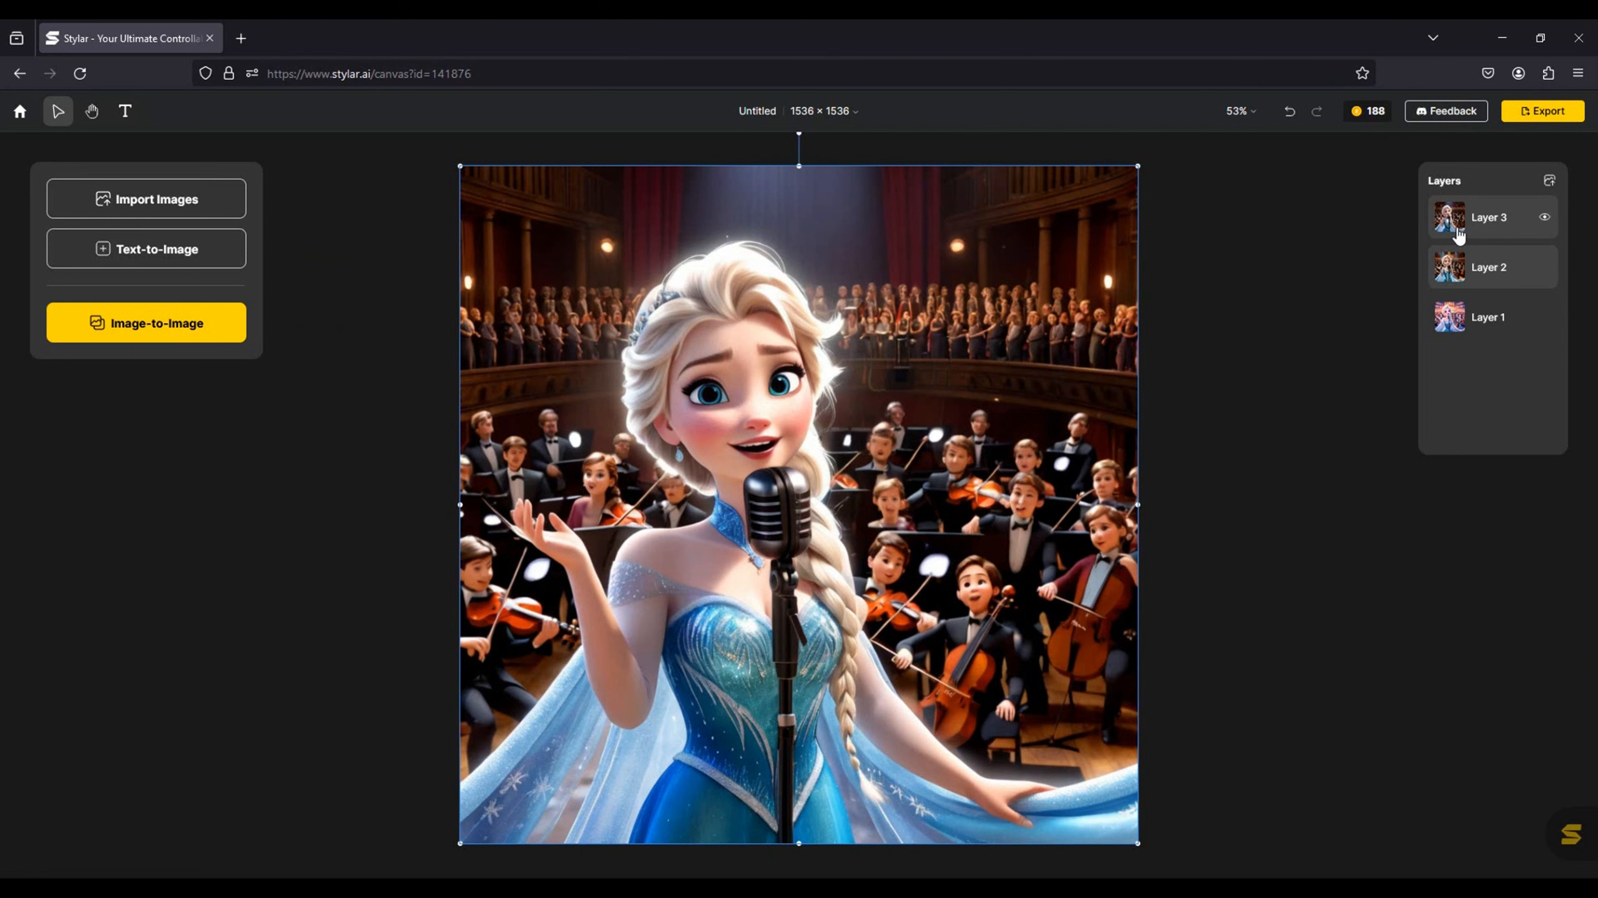
# - Export the canvas image as a PNG at 1x size
pyautogui.click(1533, 123)
pyautogui.click(1537, 171)
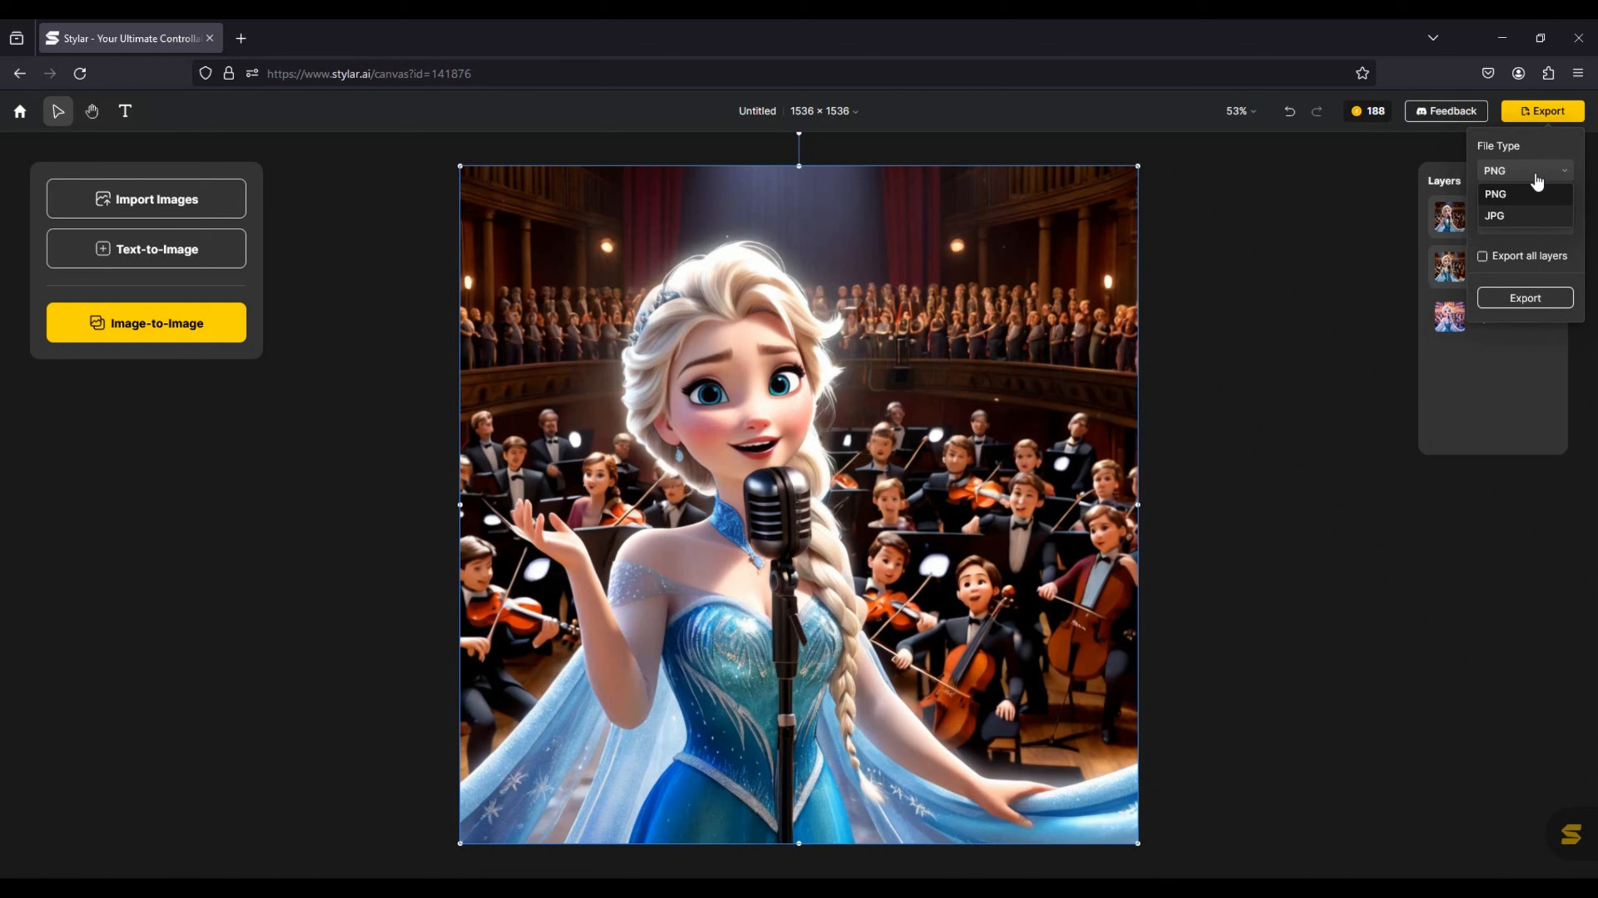
pyautogui.click(1556, 227)
pyautogui.click(1556, 226)
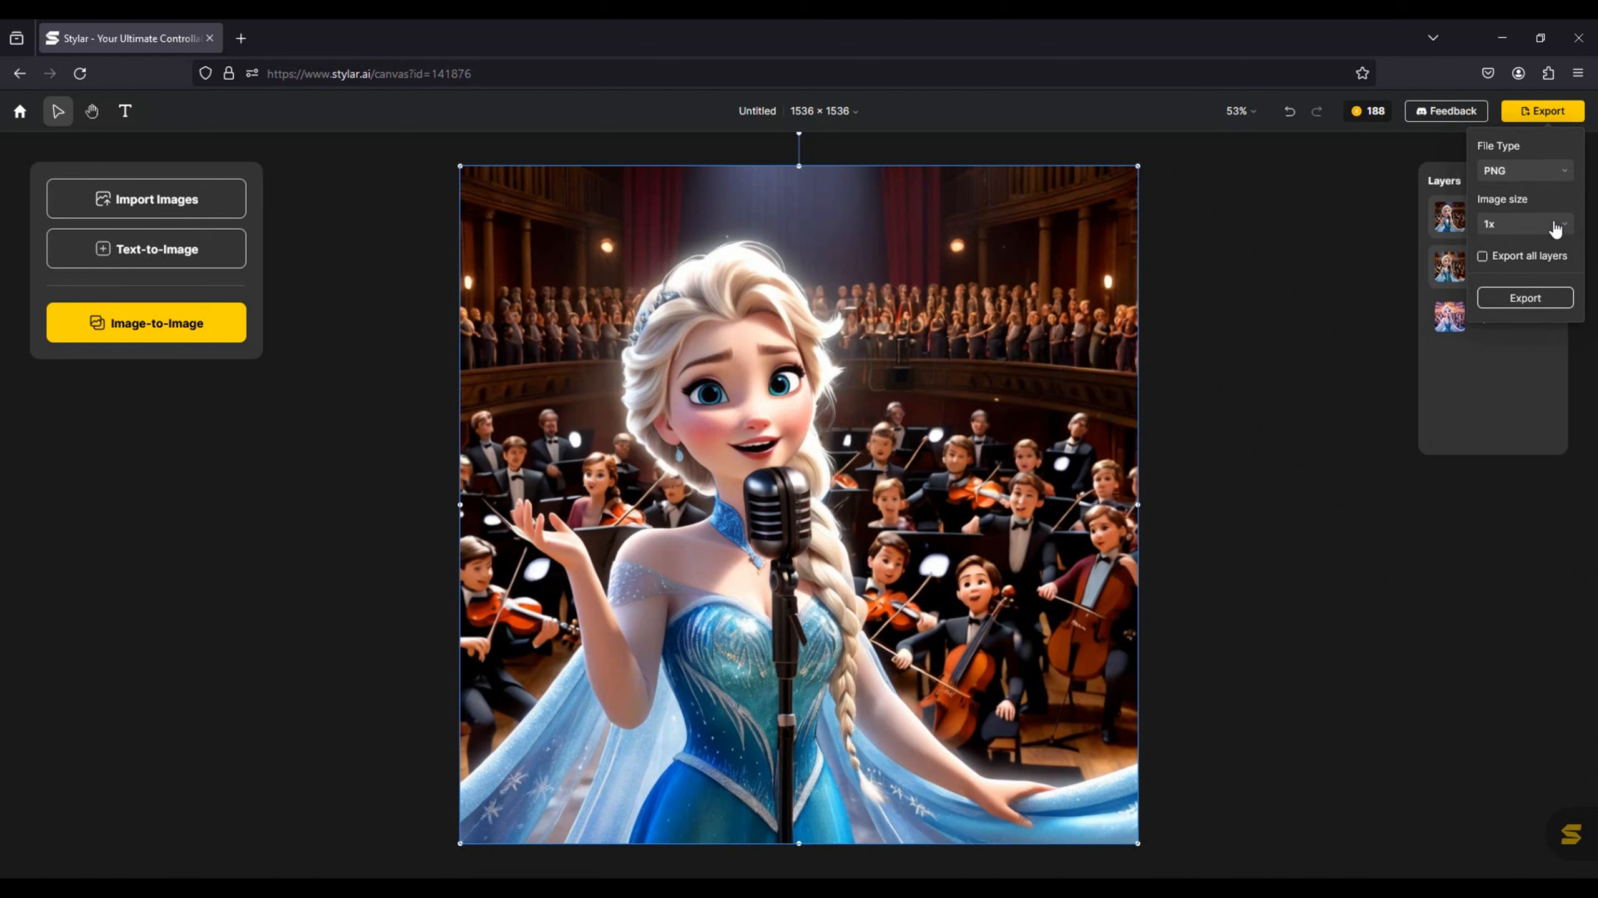
pyautogui.click(1539, 297)
pyautogui.click(1308, 305)
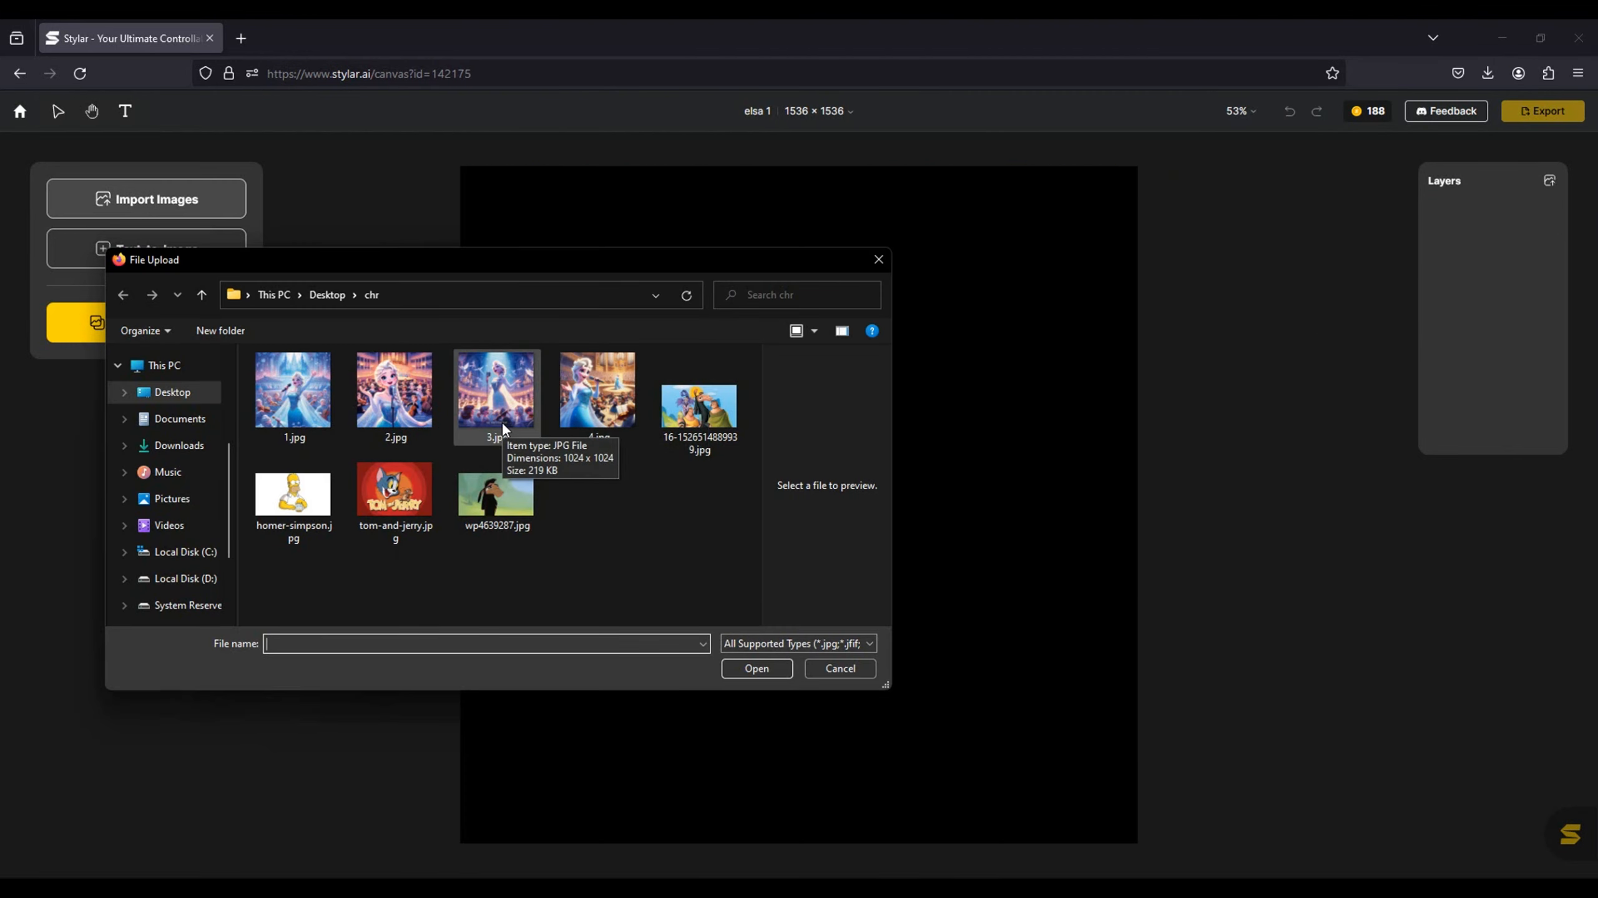
# - Import 3.jpg into the elsa 1 project and enlarge it to fill the square canvas
pyautogui.doubleClick(497, 409)
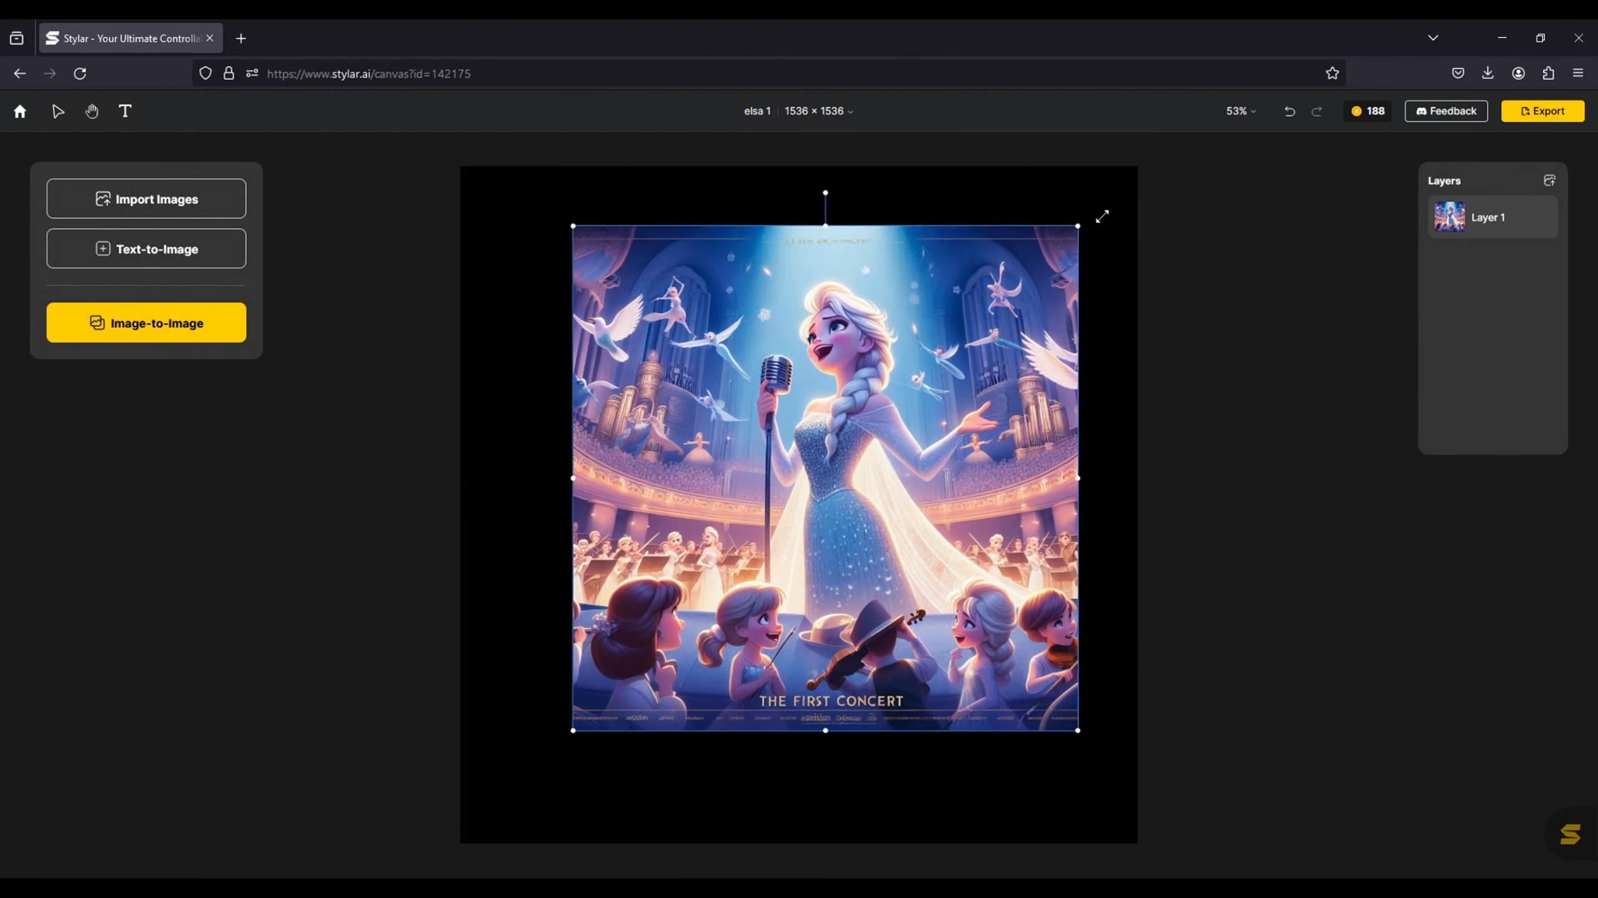
pyautogui.moveTo(1102, 215); pyautogui.dragTo(1142, 165)
pyautogui.moveTo(570, 731); pyautogui.dragTo(460, 842)
# - Generate Realistic variations from an automatic prompt edited to mention "elsa in frozen", at structure match 0.8, and review the results
pyautogui.click(146, 322)
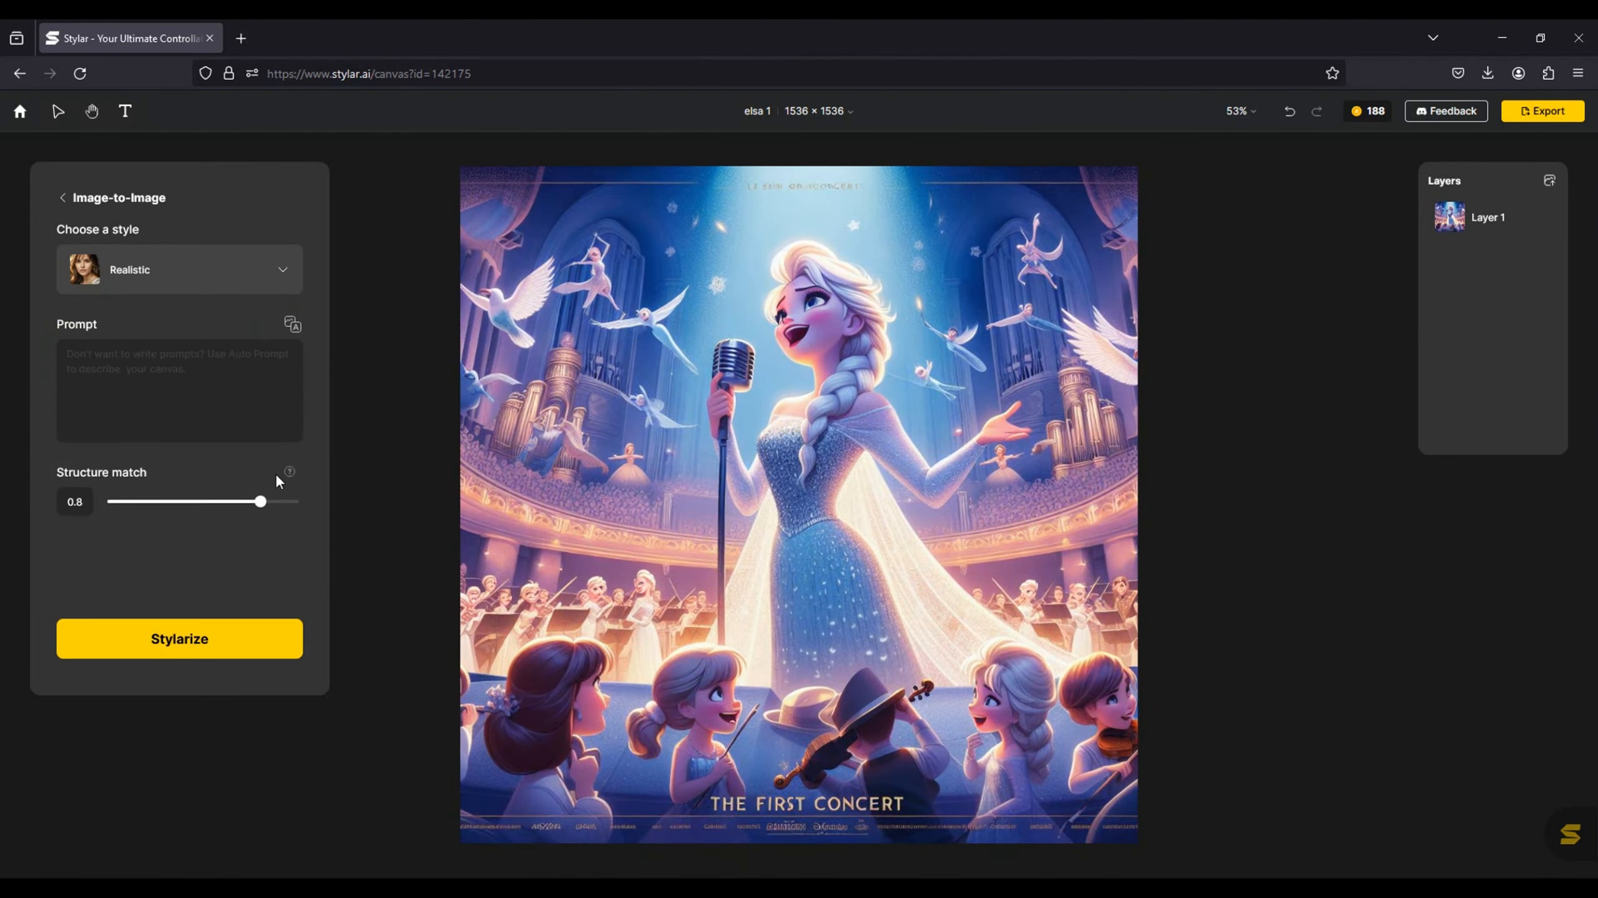
pyautogui.click(293, 324)
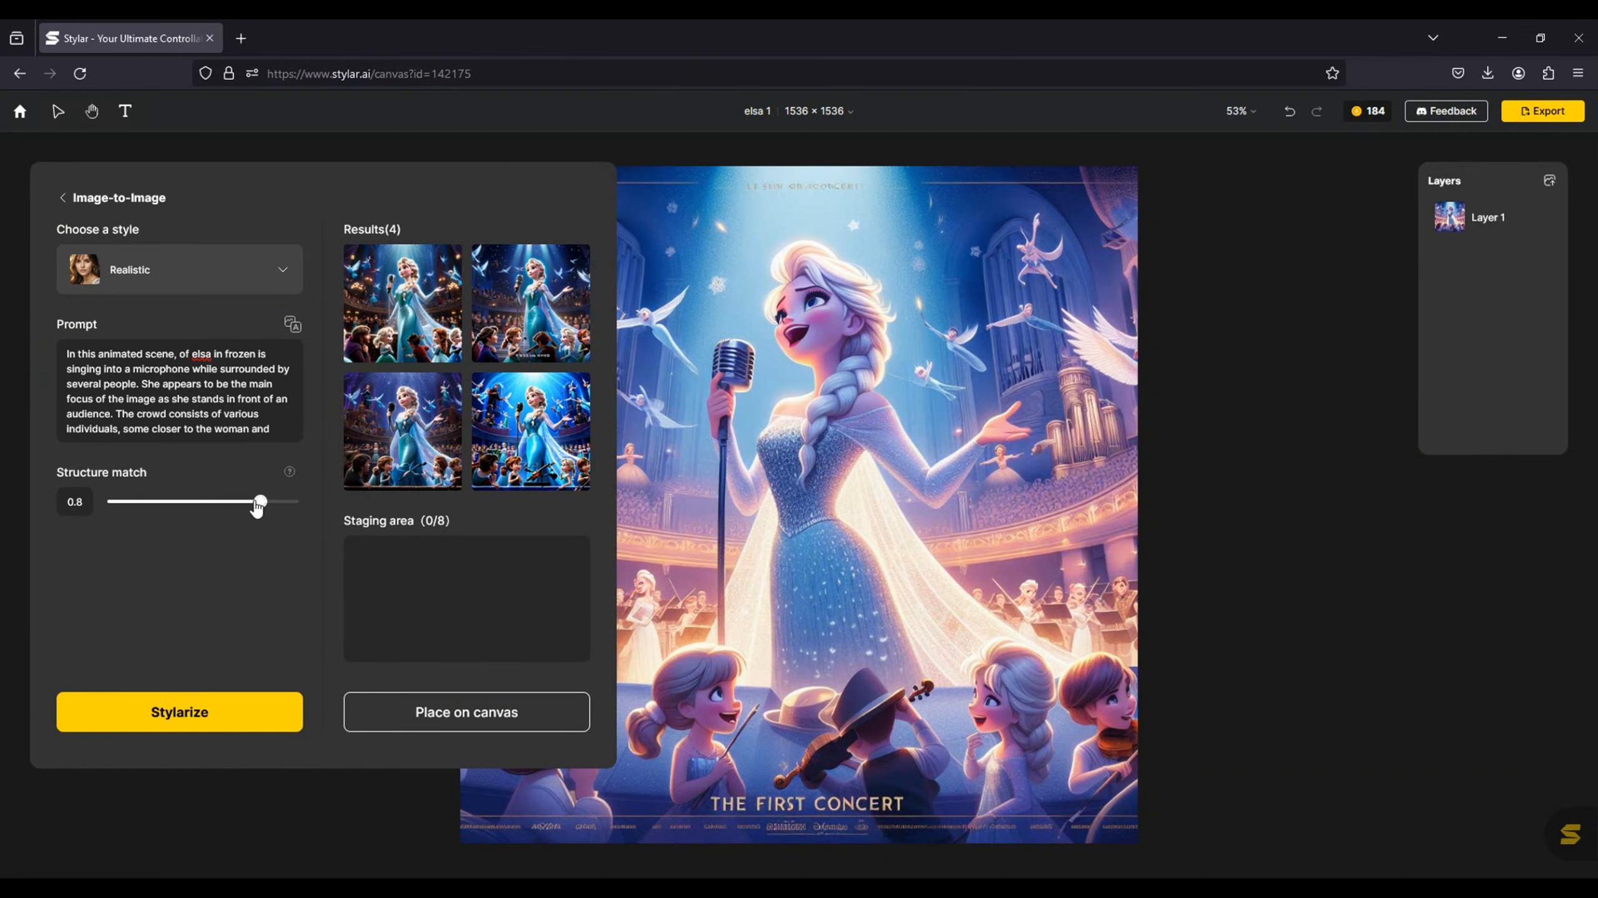
pyautogui.click(255, 712)
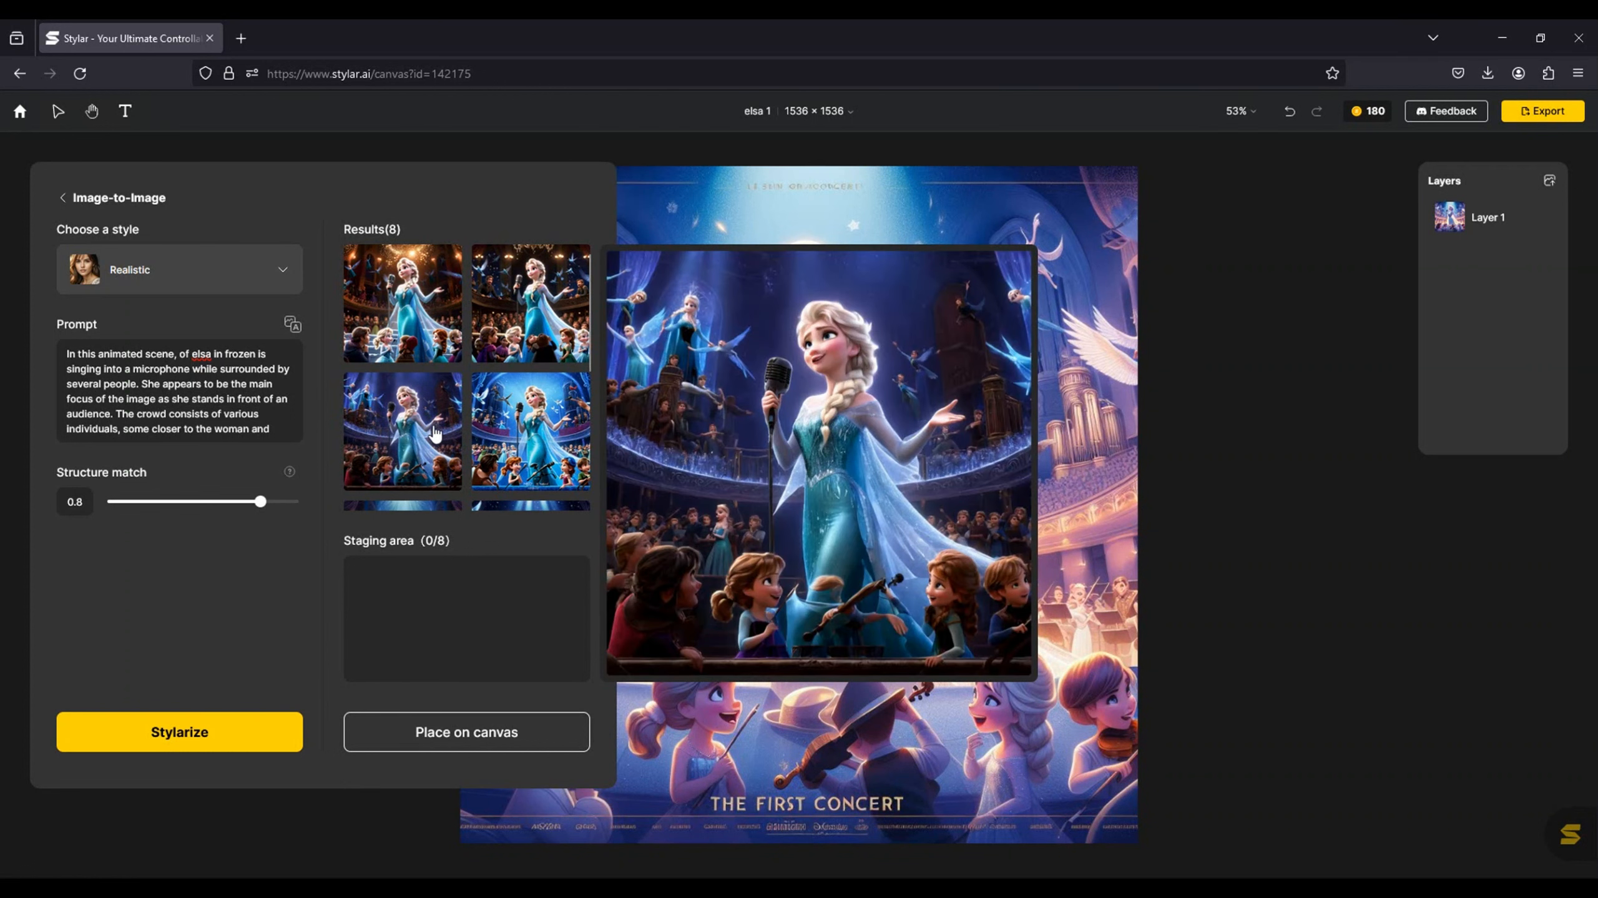
pyautogui.scroll(-1, 525, 418)
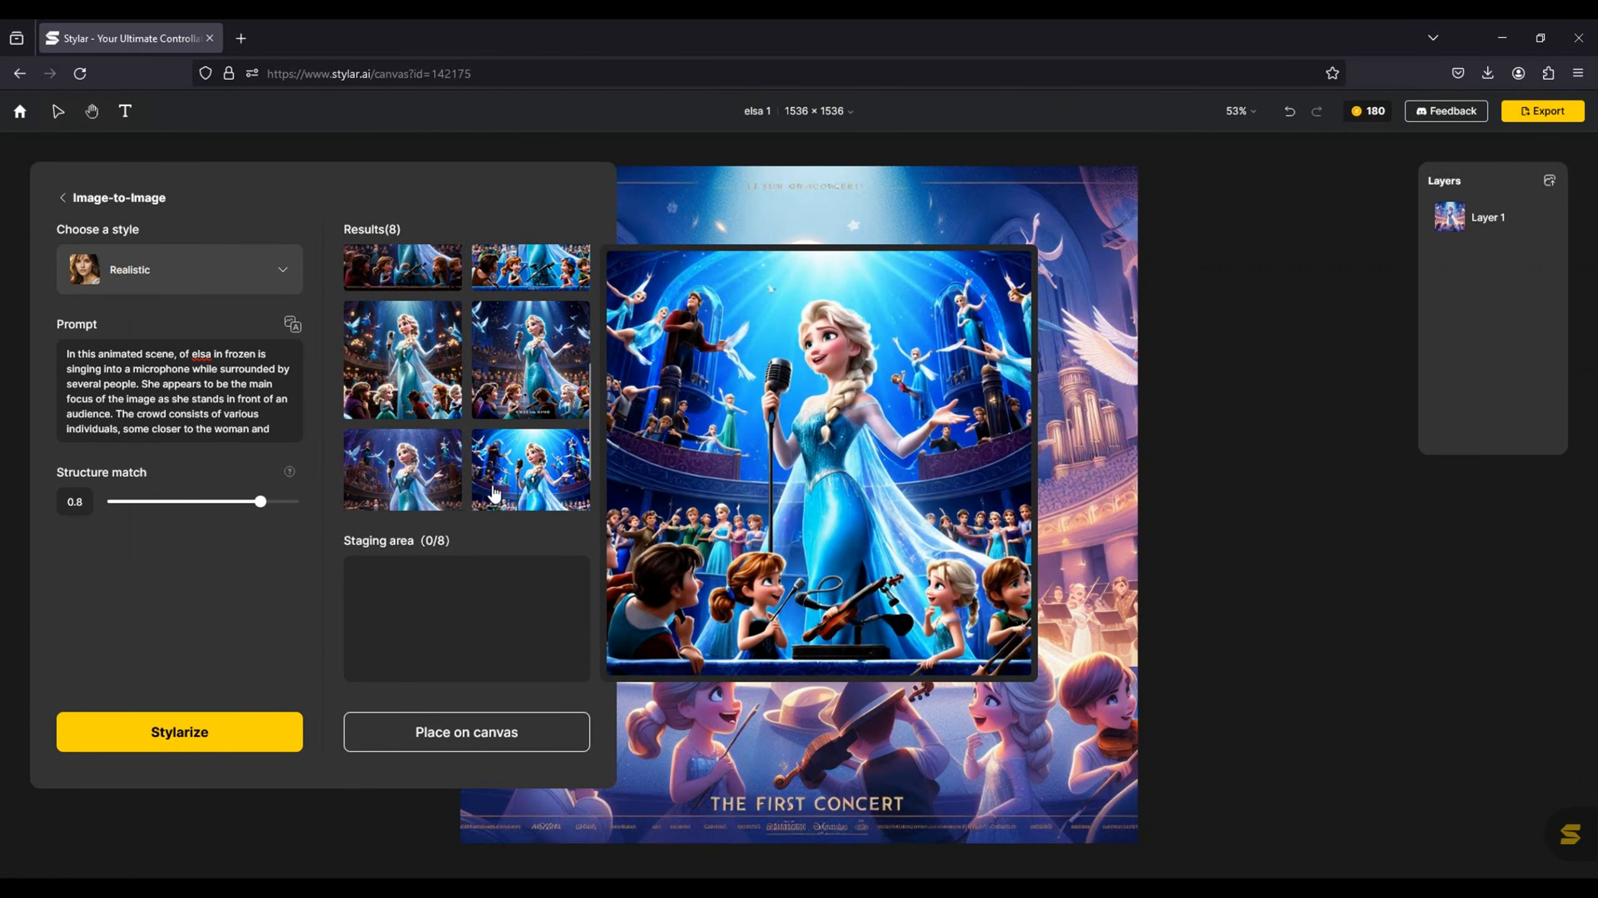
pyautogui.scroll(-1, 495, 495)
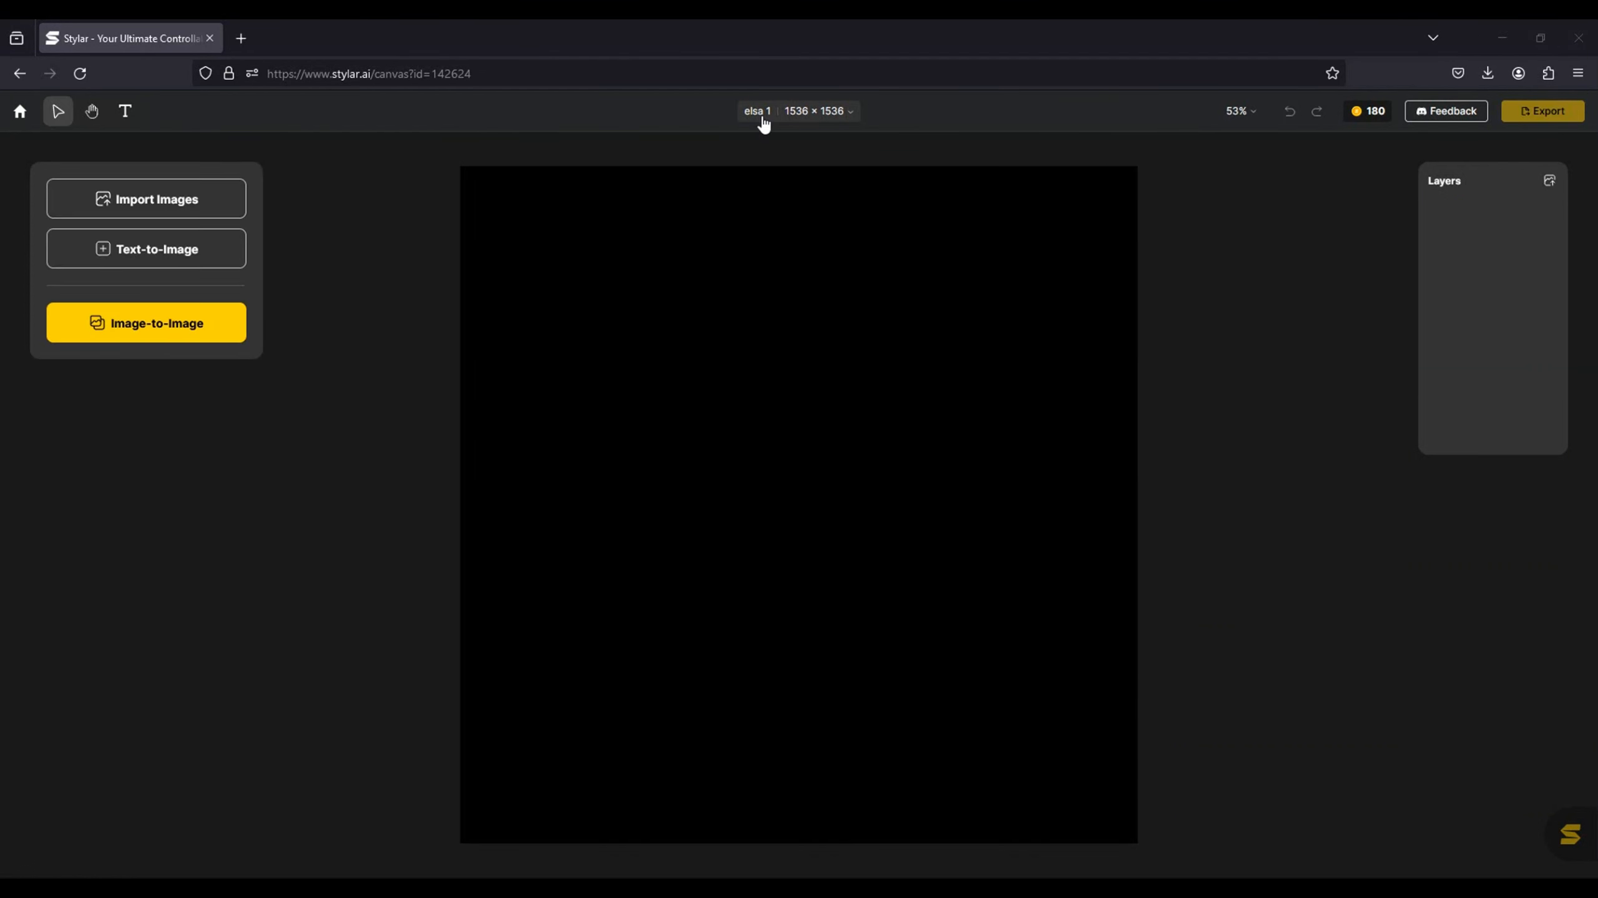
# - Rename the project "Kuzco lama" and change the canvas aspect ratio to 16:9
pyautogui.click(764, 119)
pyautogui.tripleClick(663, 200)
pyautogui.write('Kuzco lama')
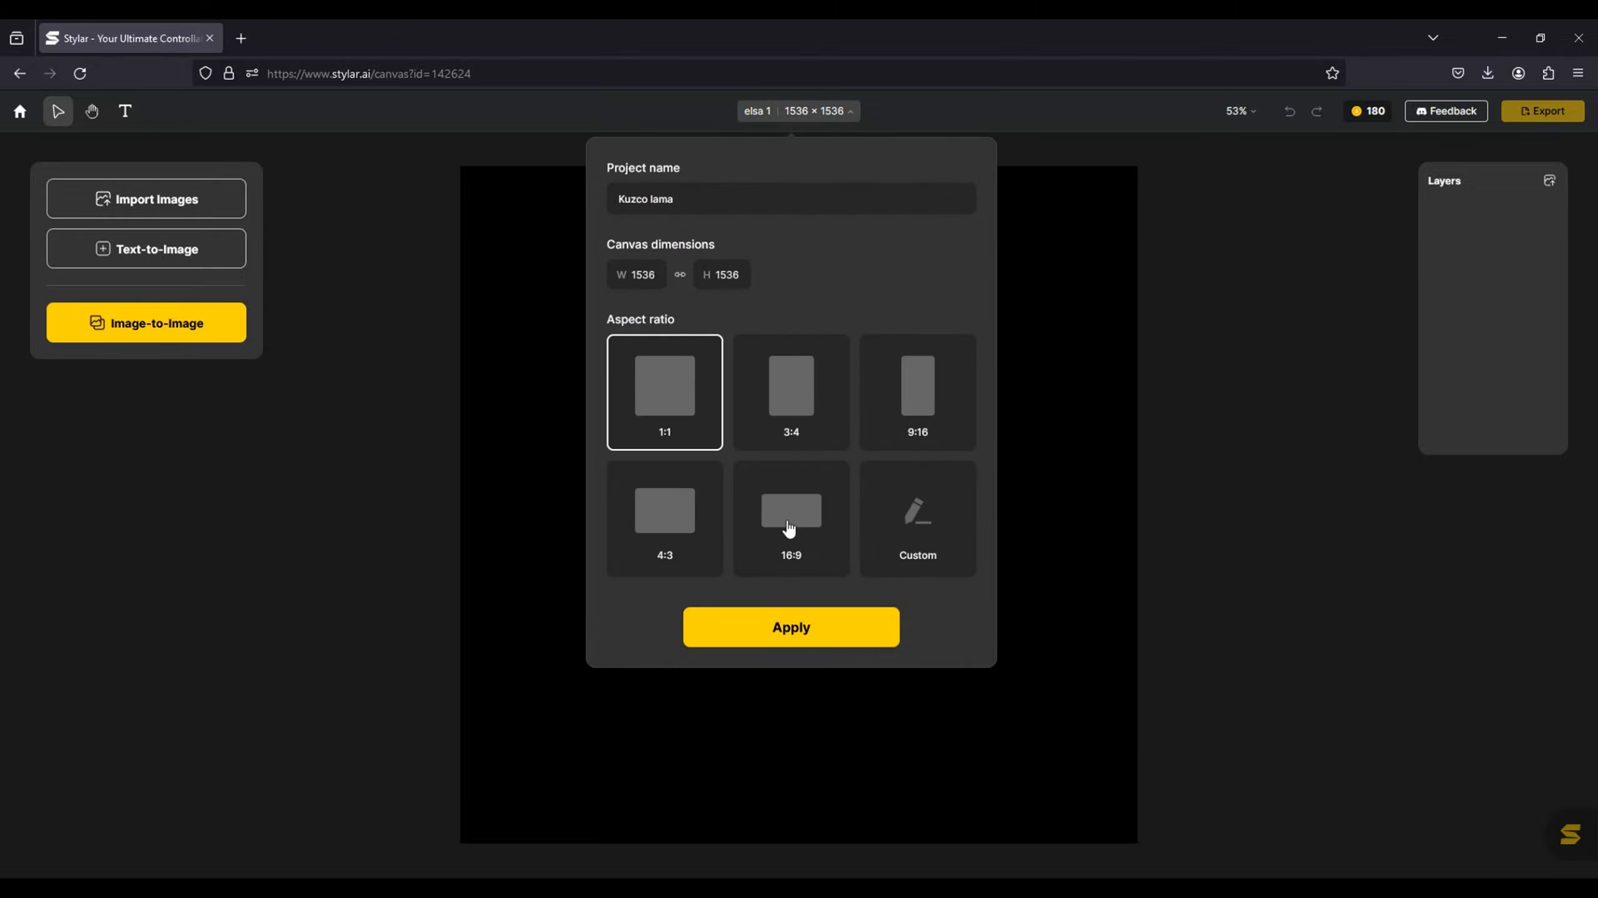
pyautogui.click(788, 527)
pyautogui.click(810, 626)
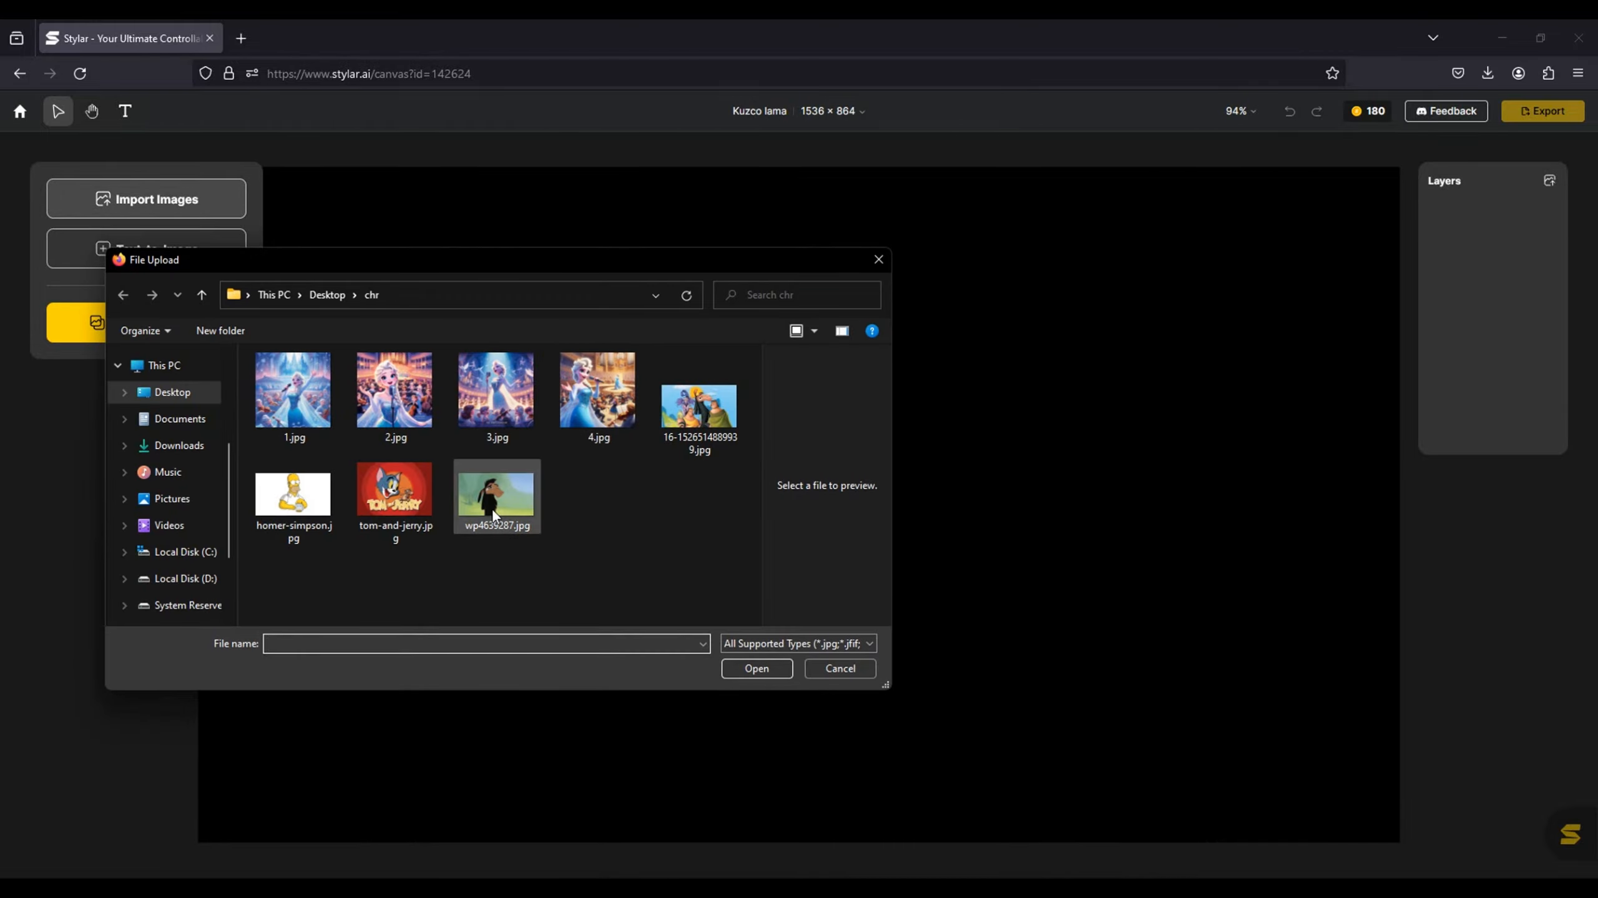
# - Import wp4639287.jpg onto the canvas and create an automatic image-to-image prompt for it
pyautogui.doubleClick(503, 507)
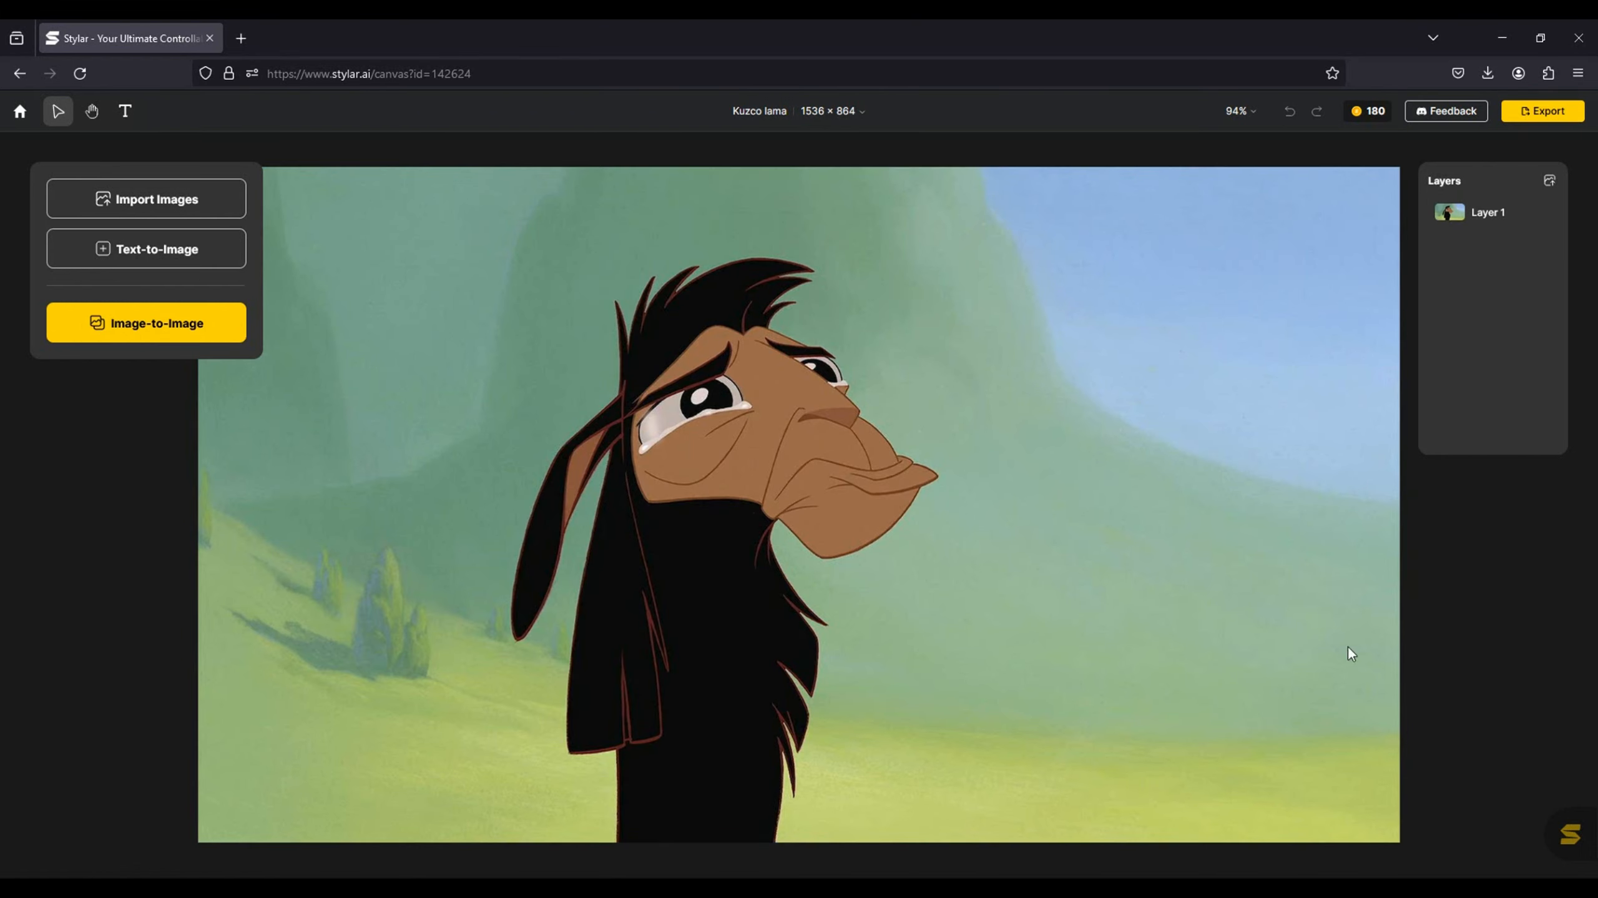
pyautogui.click(145, 323)
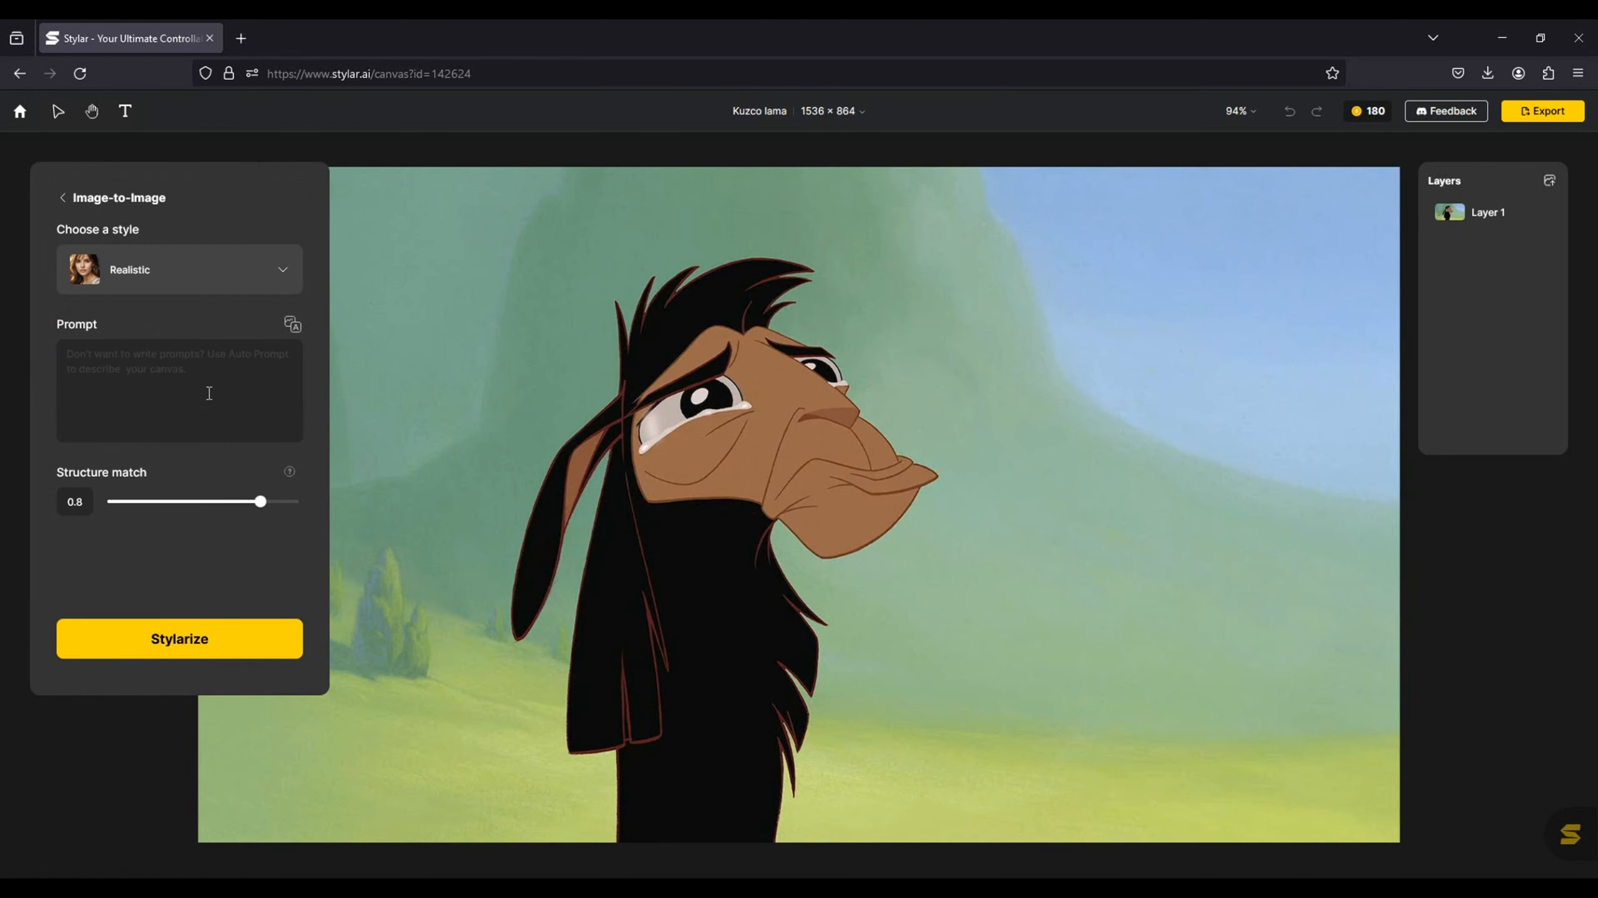
pyautogui.click(291, 325)
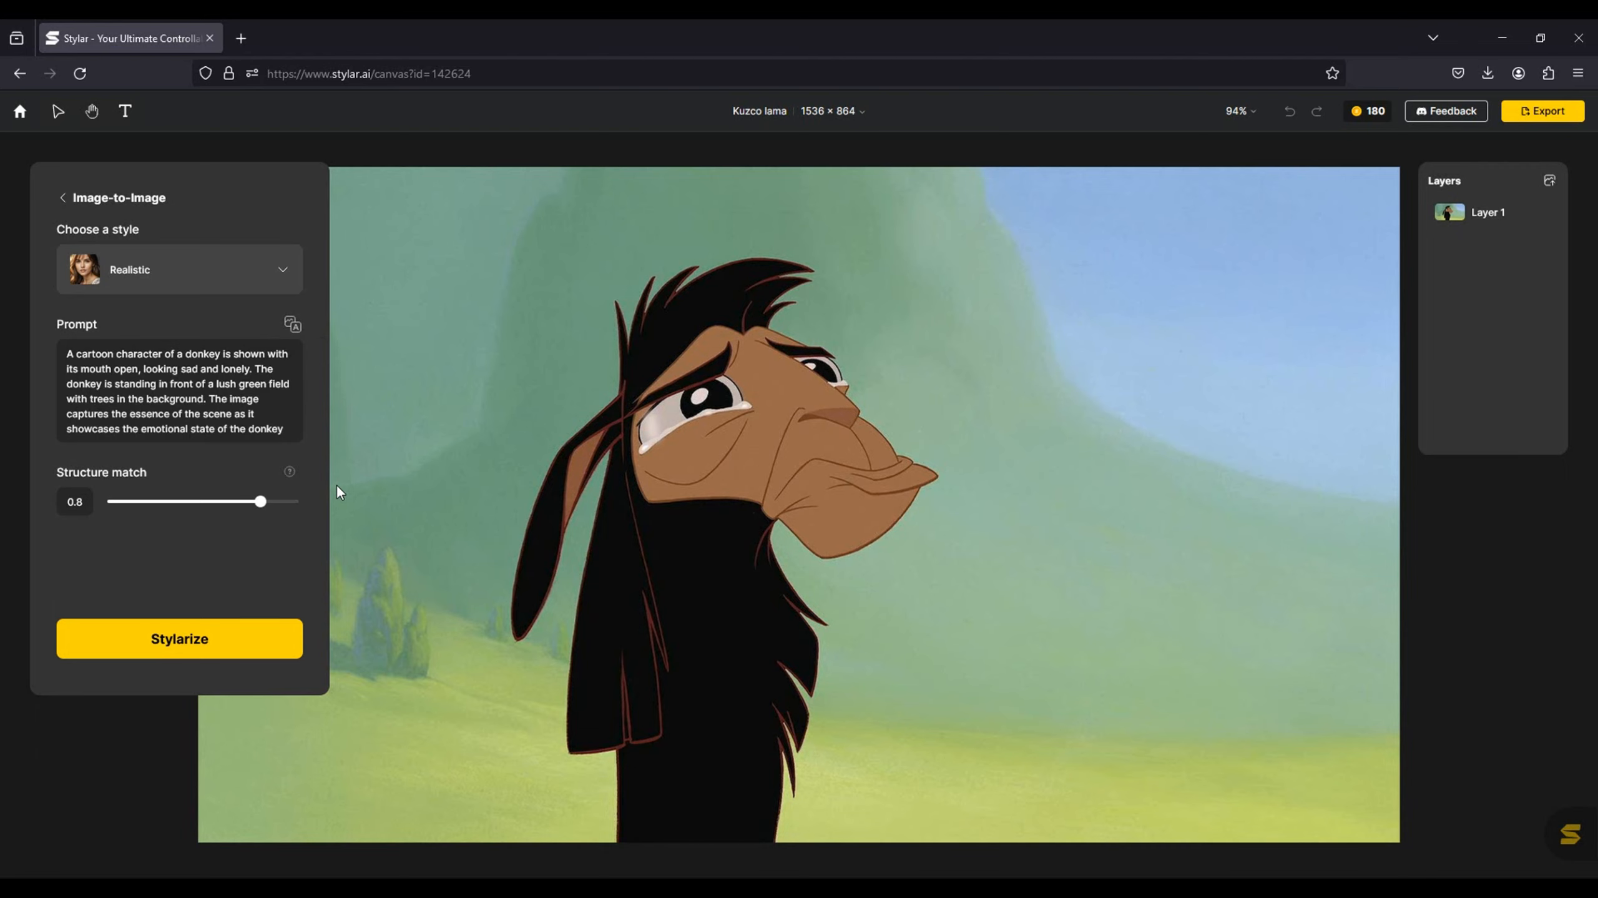
# - Set the structure match to 1, generate Realistic variations of the llama image from its automatic prompt, and preview the first results
pyautogui.click(298, 501)
pyautogui.click(252, 648)
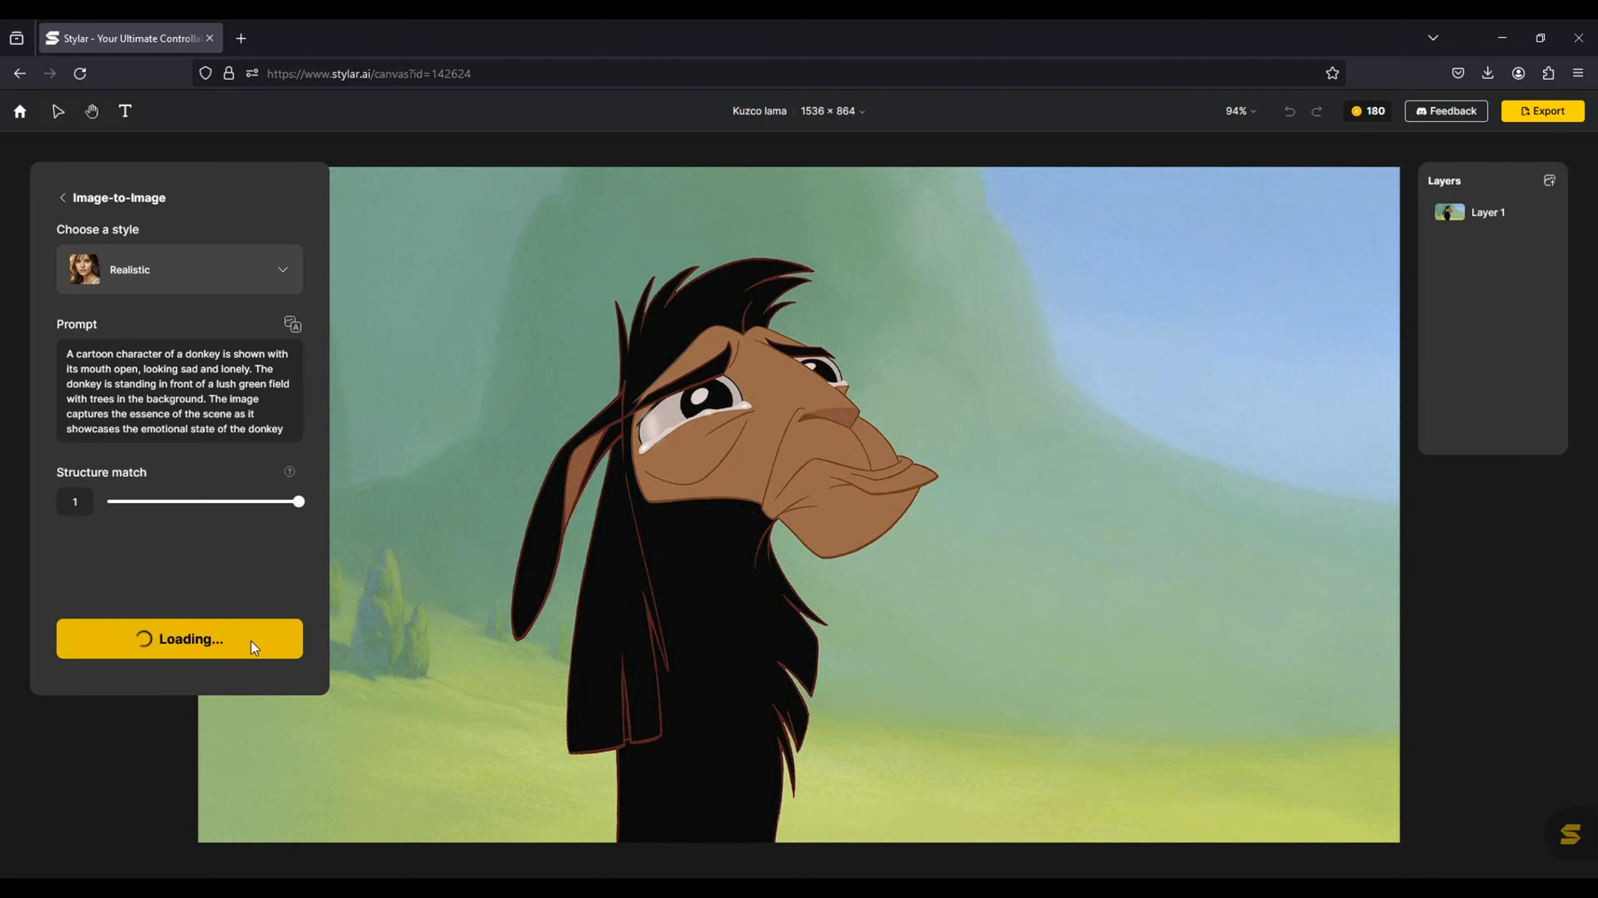
pyautogui.moveTo(410, 302)
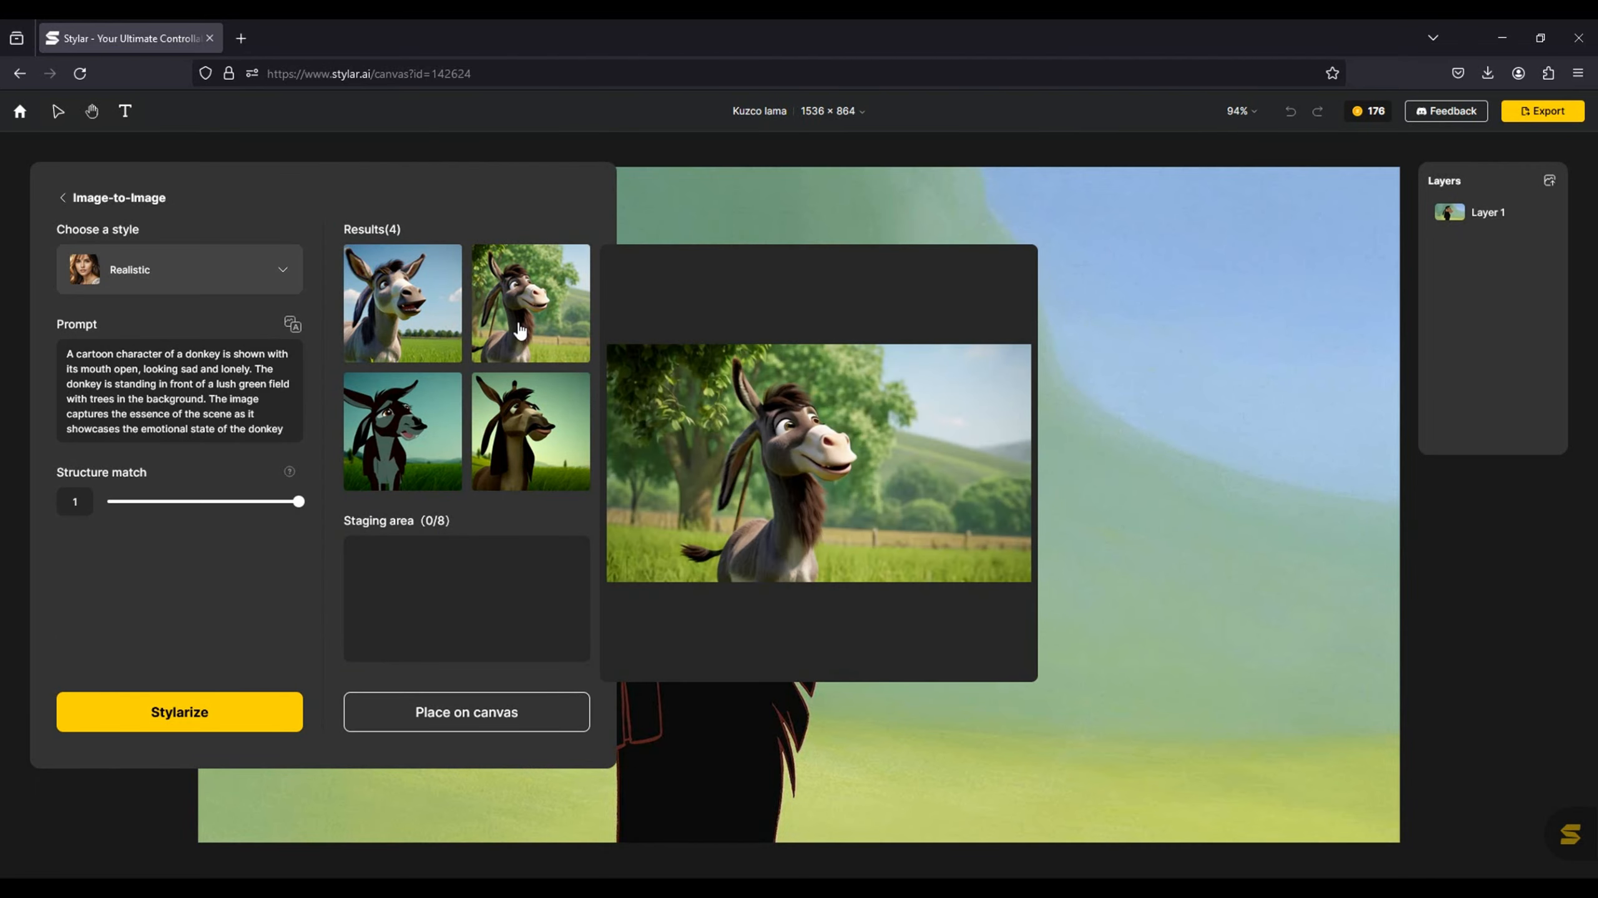
pyautogui.moveTo(435, 437)
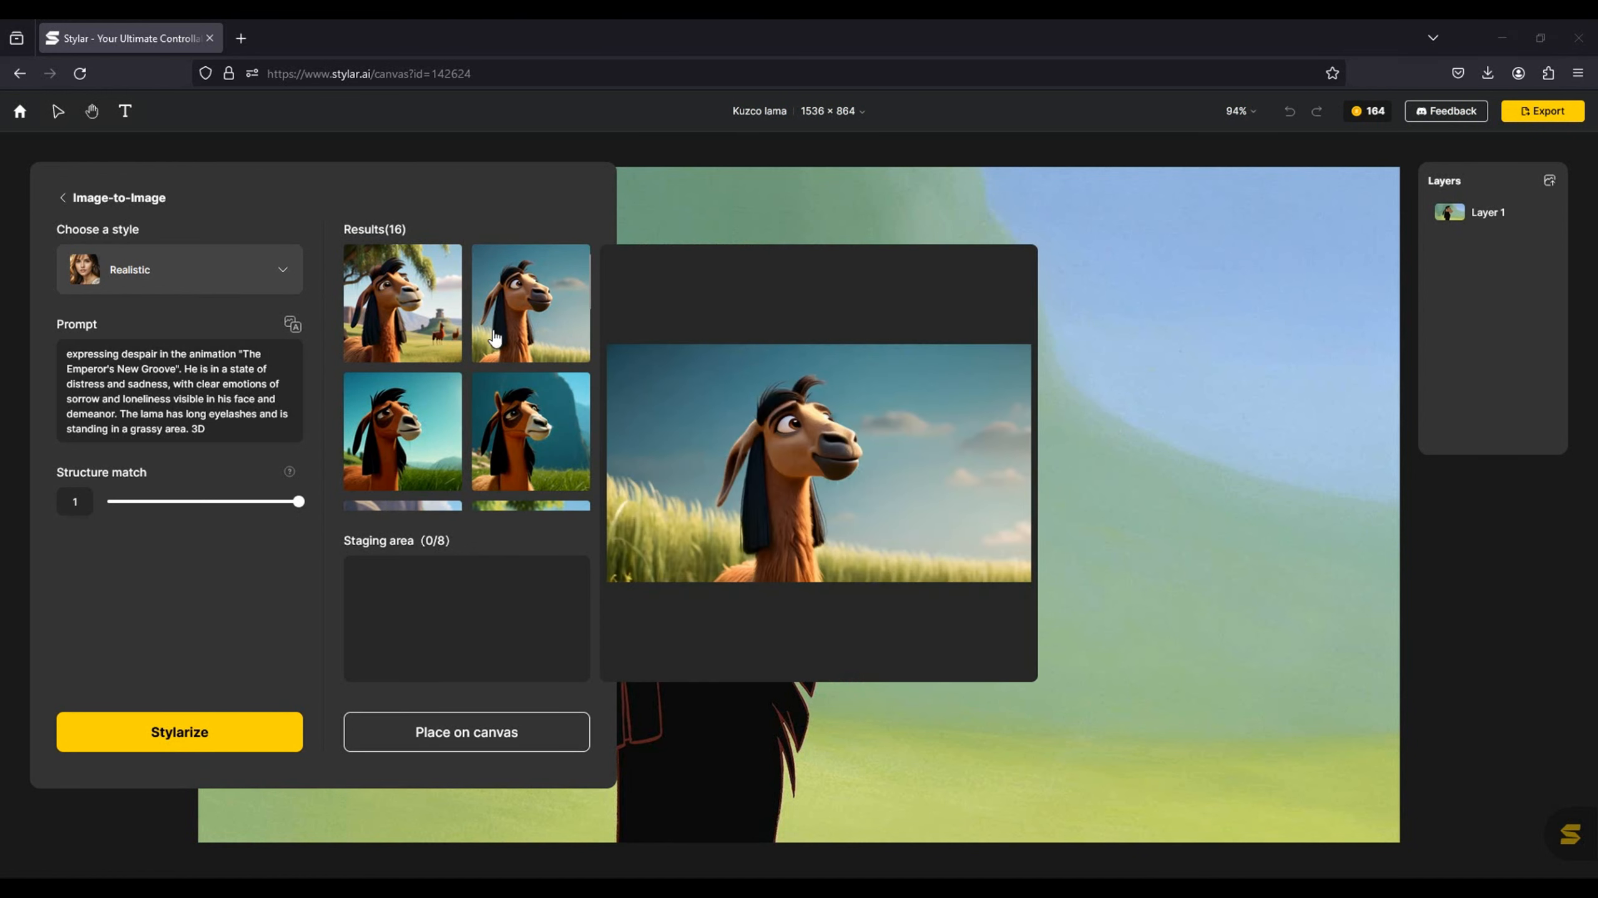
# - Examine the enlarged previews of all the llama variations, from the newest batch down to the first donkey results
pyautogui.moveTo(527, 433)
pyautogui.scroll(-2, 527, 434)
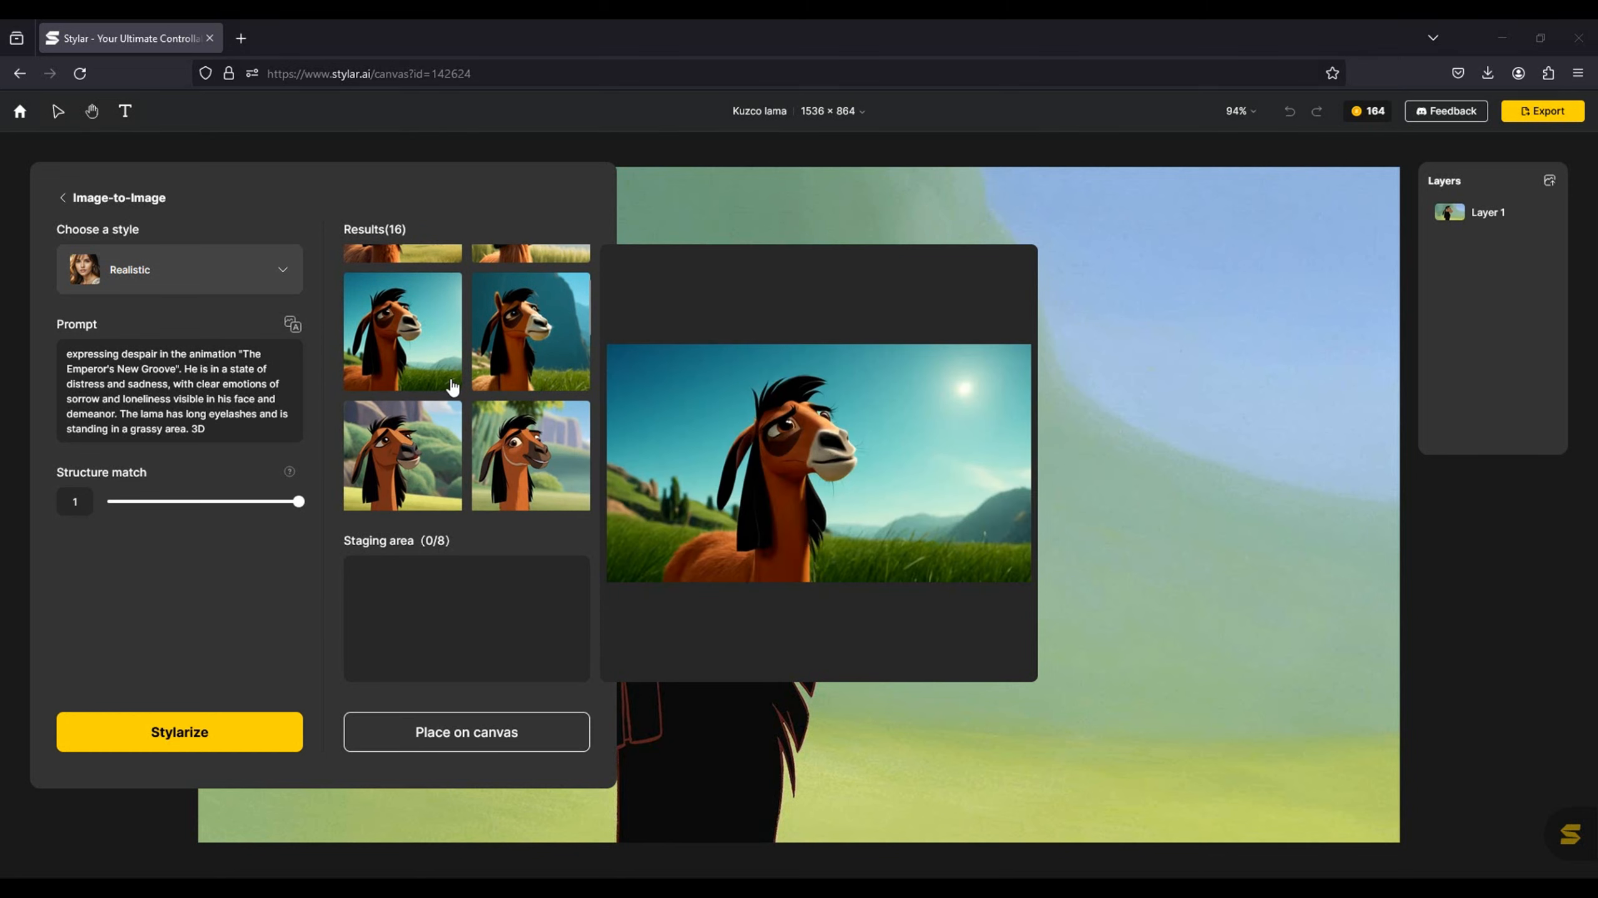
pyautogui.scroll(-2, 439, 463)
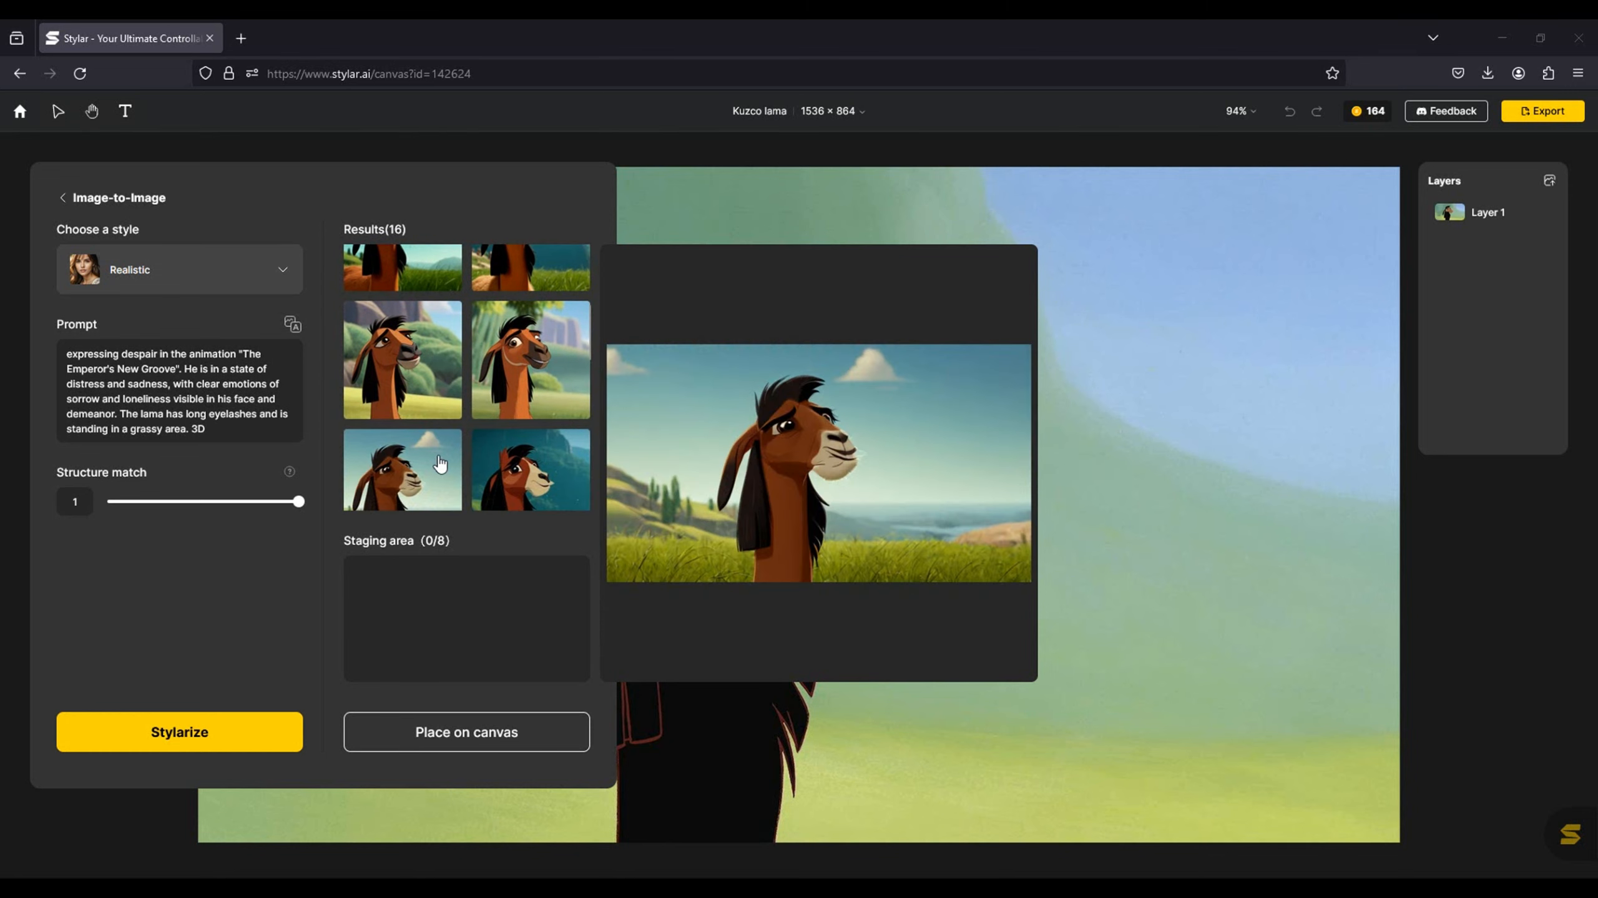
pyautogui.scroll(-2, 500, 468)
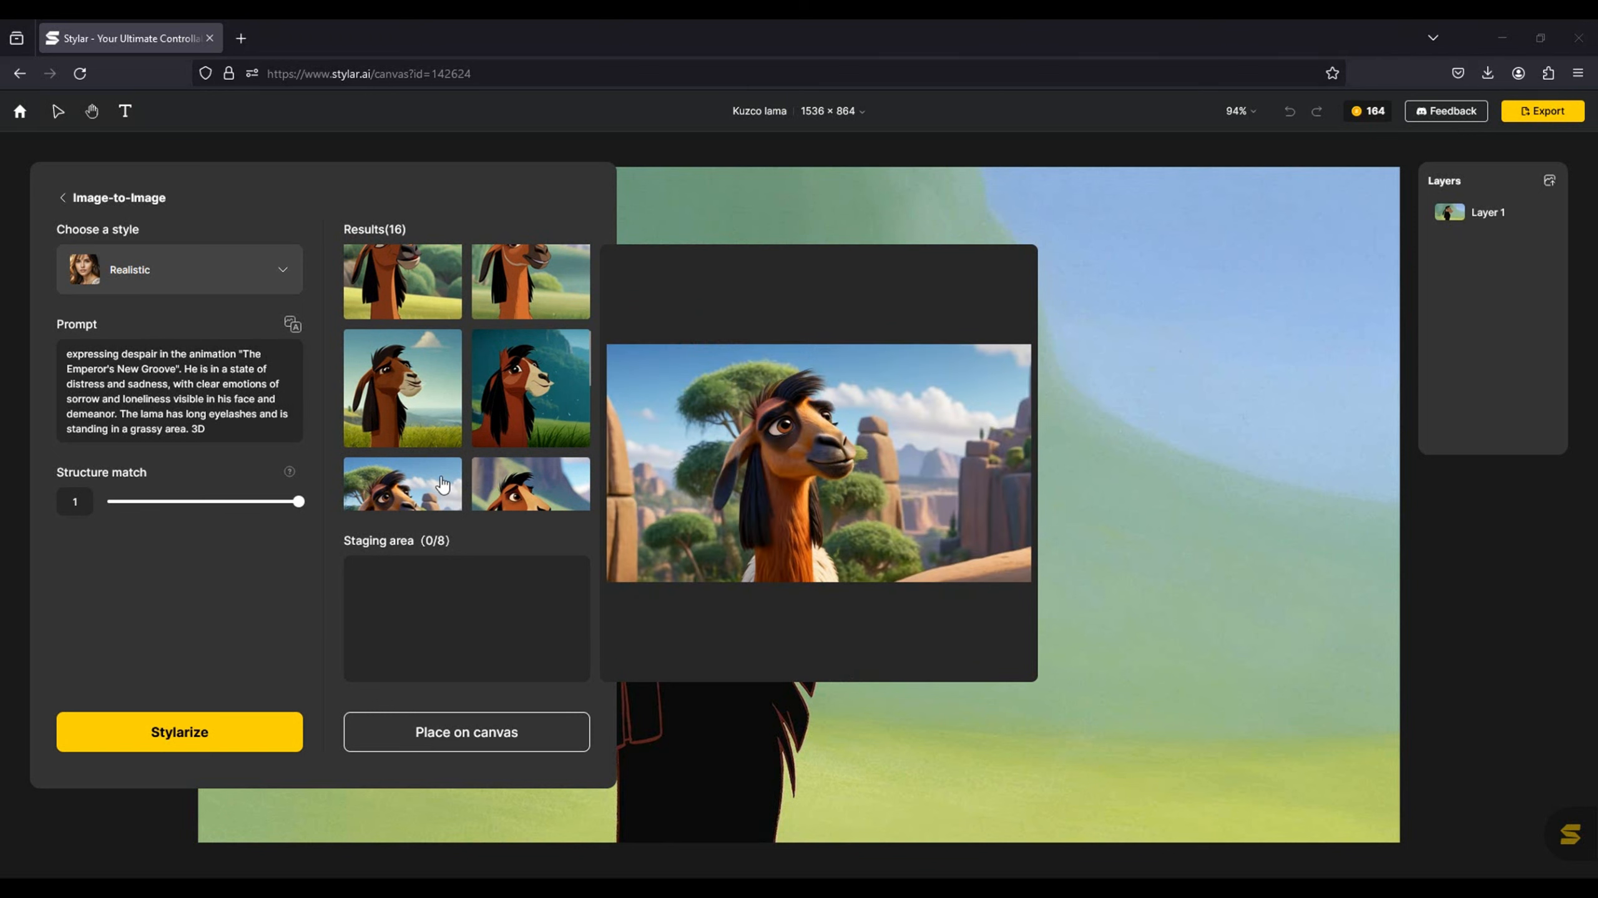
pyautogui.scroll(-2, 443, 480)
pyautogui.moveTo(440, 471)
pyautogui.scroll(-5, 477, 440)
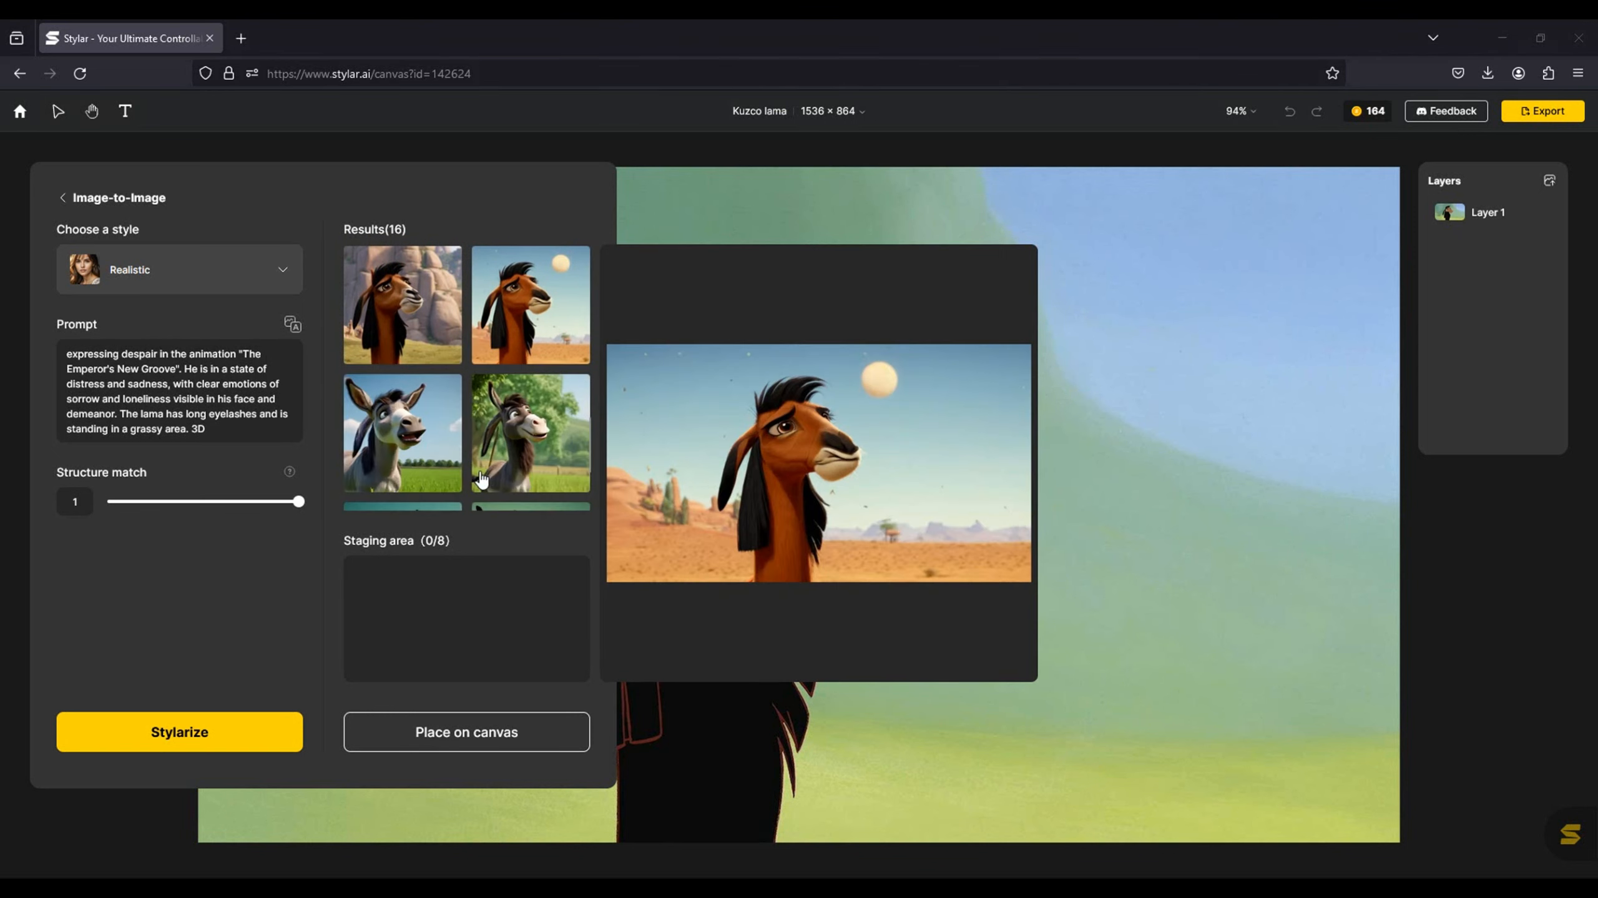
pyautogui.scroll(-5, 443, 477)
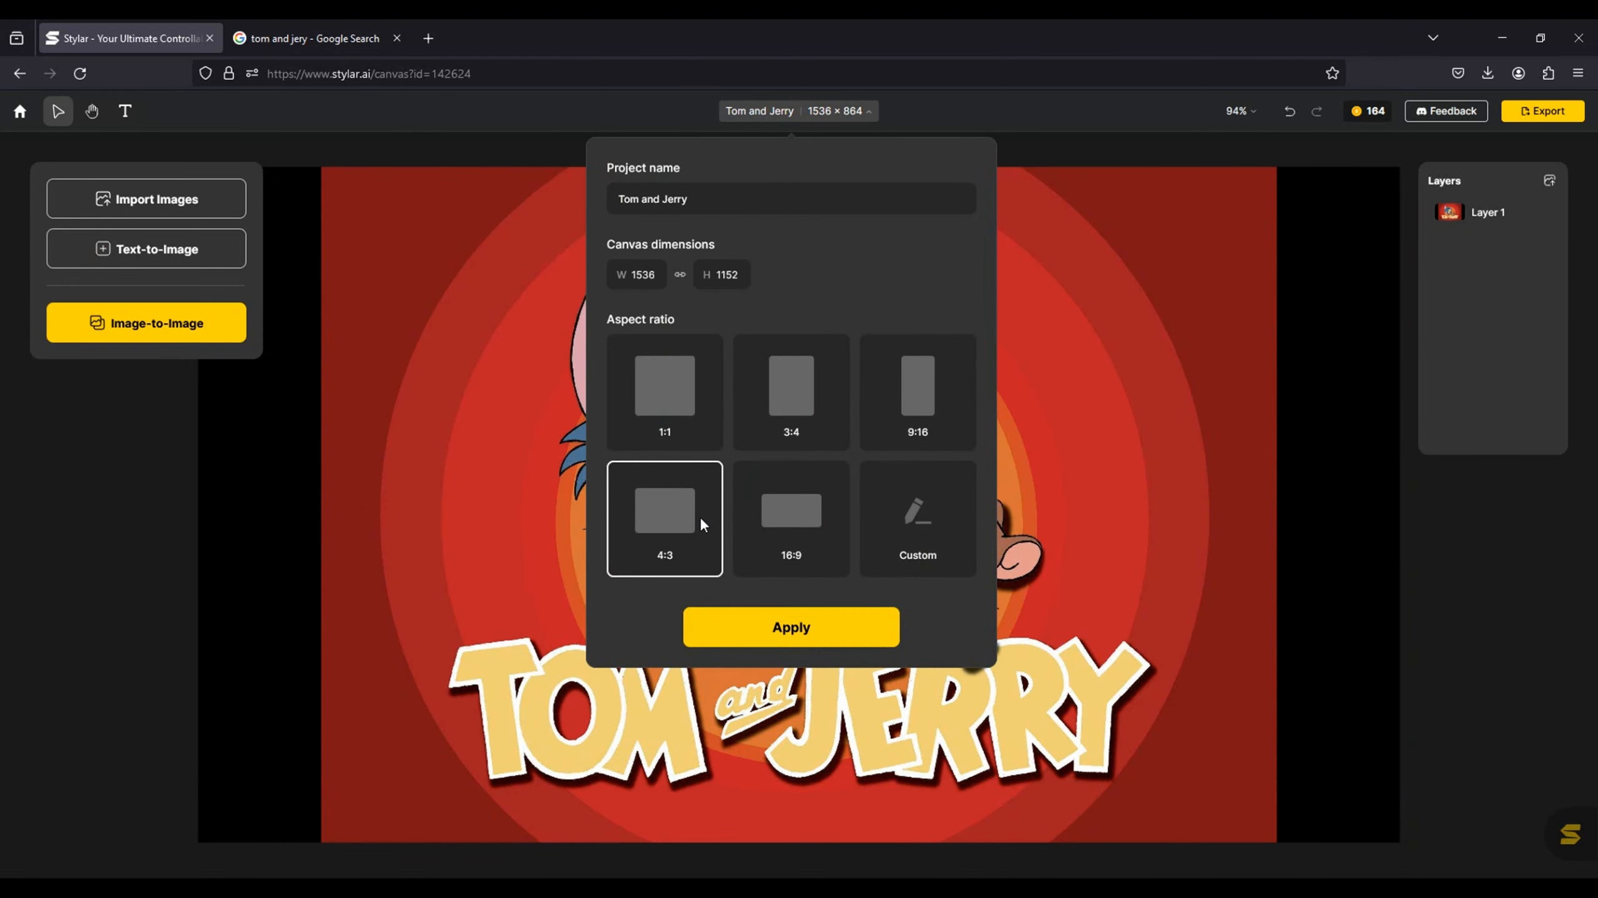
# - Apply the 4:3 aspect ratio to the Tom and Jerry project and enlarge the image to fill the canvas
pyautogui.click(792, 627)
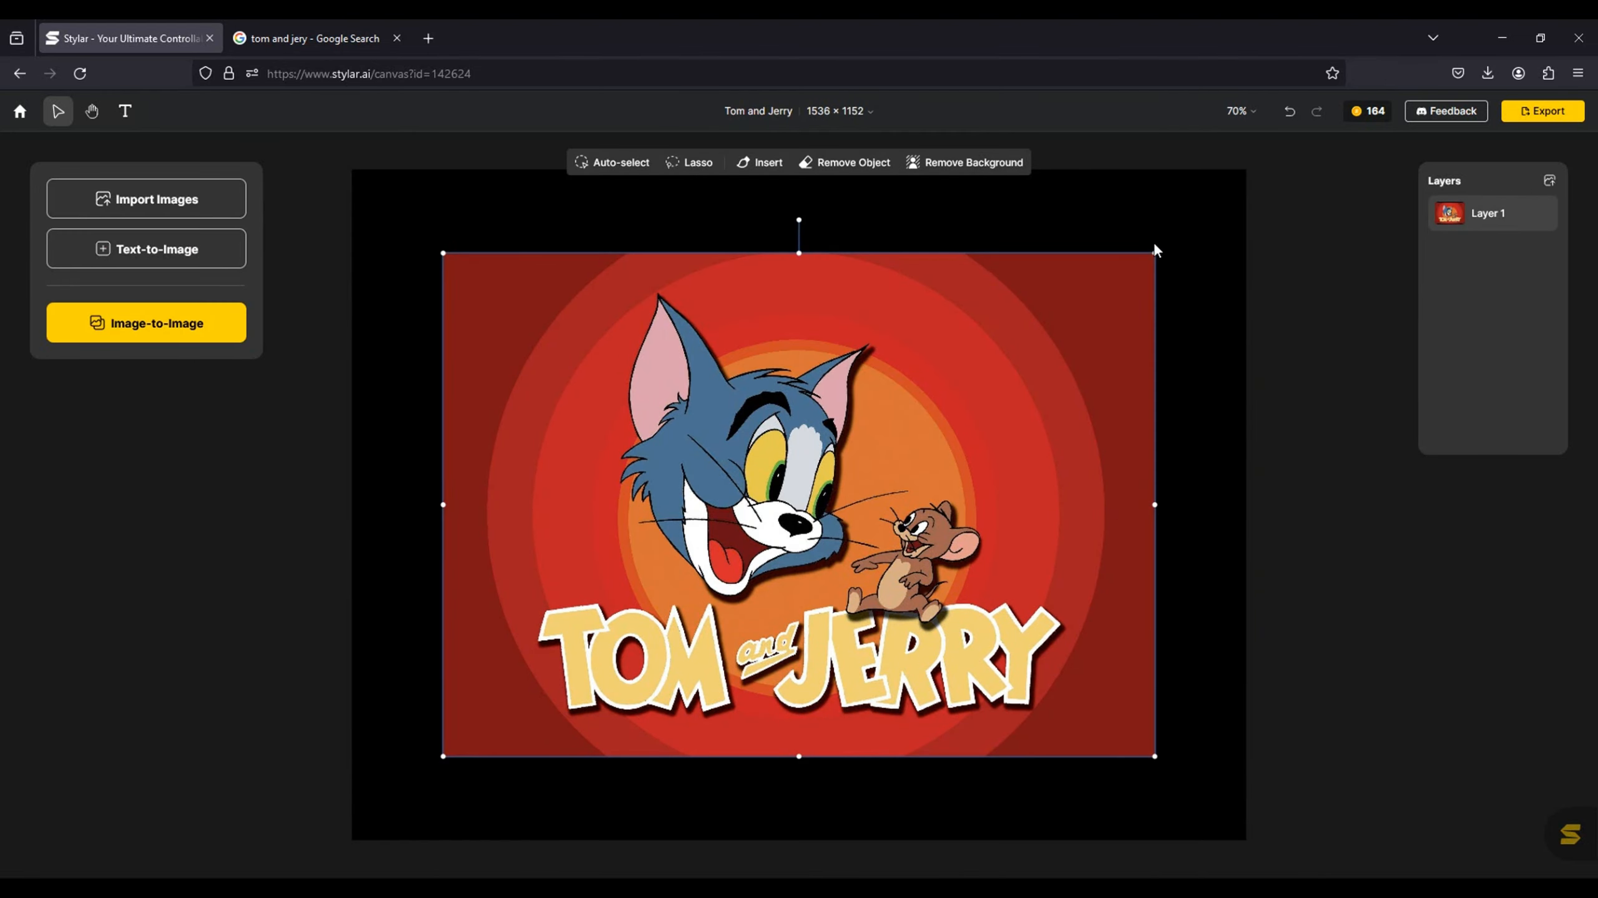
pyautogui.moveTo(443, 756); pyautogui.dragTo(350, 866)
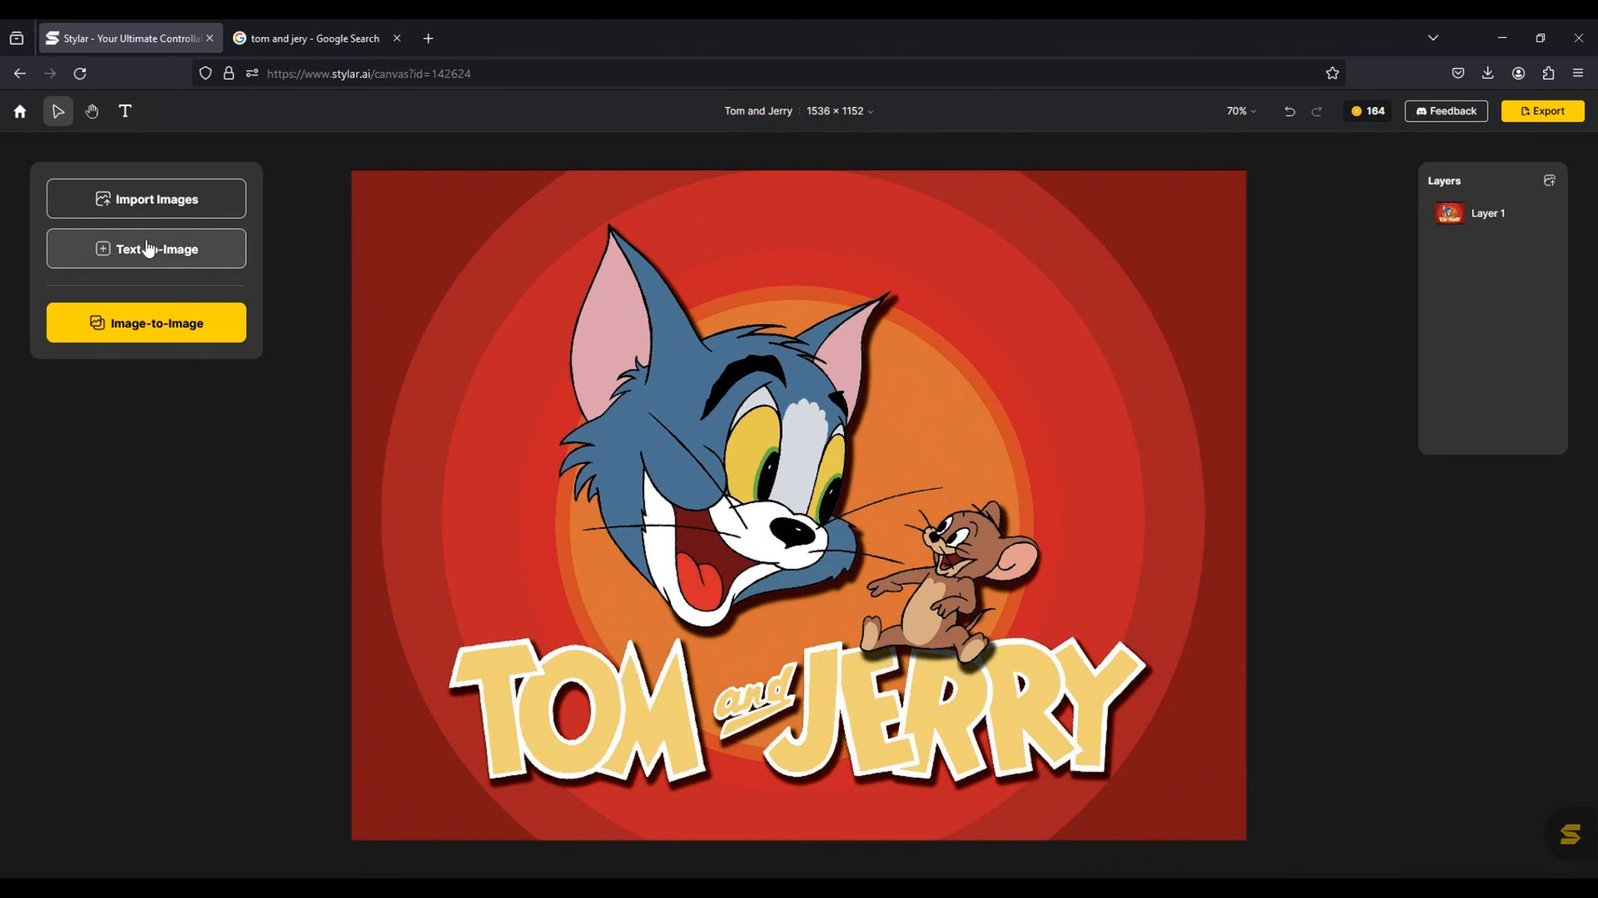
# - Request an automatic image-to-image prompt for the Tom and Jerry picture and review its Realistic variations
pyautogui.click(192, 312)
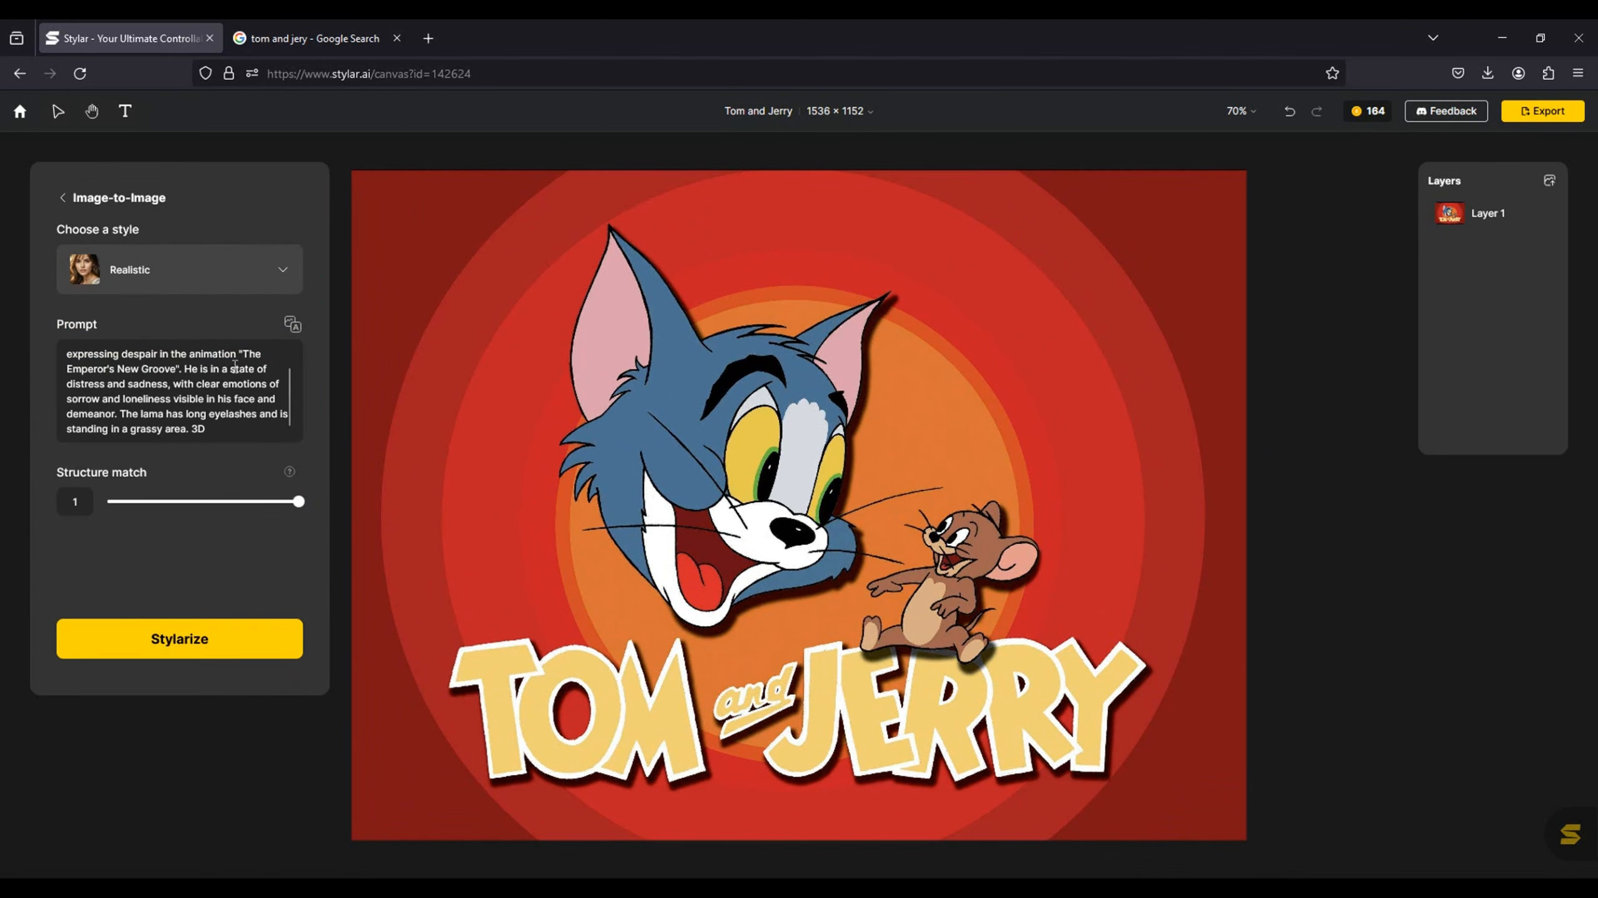
pyautogui.click(286, 322)
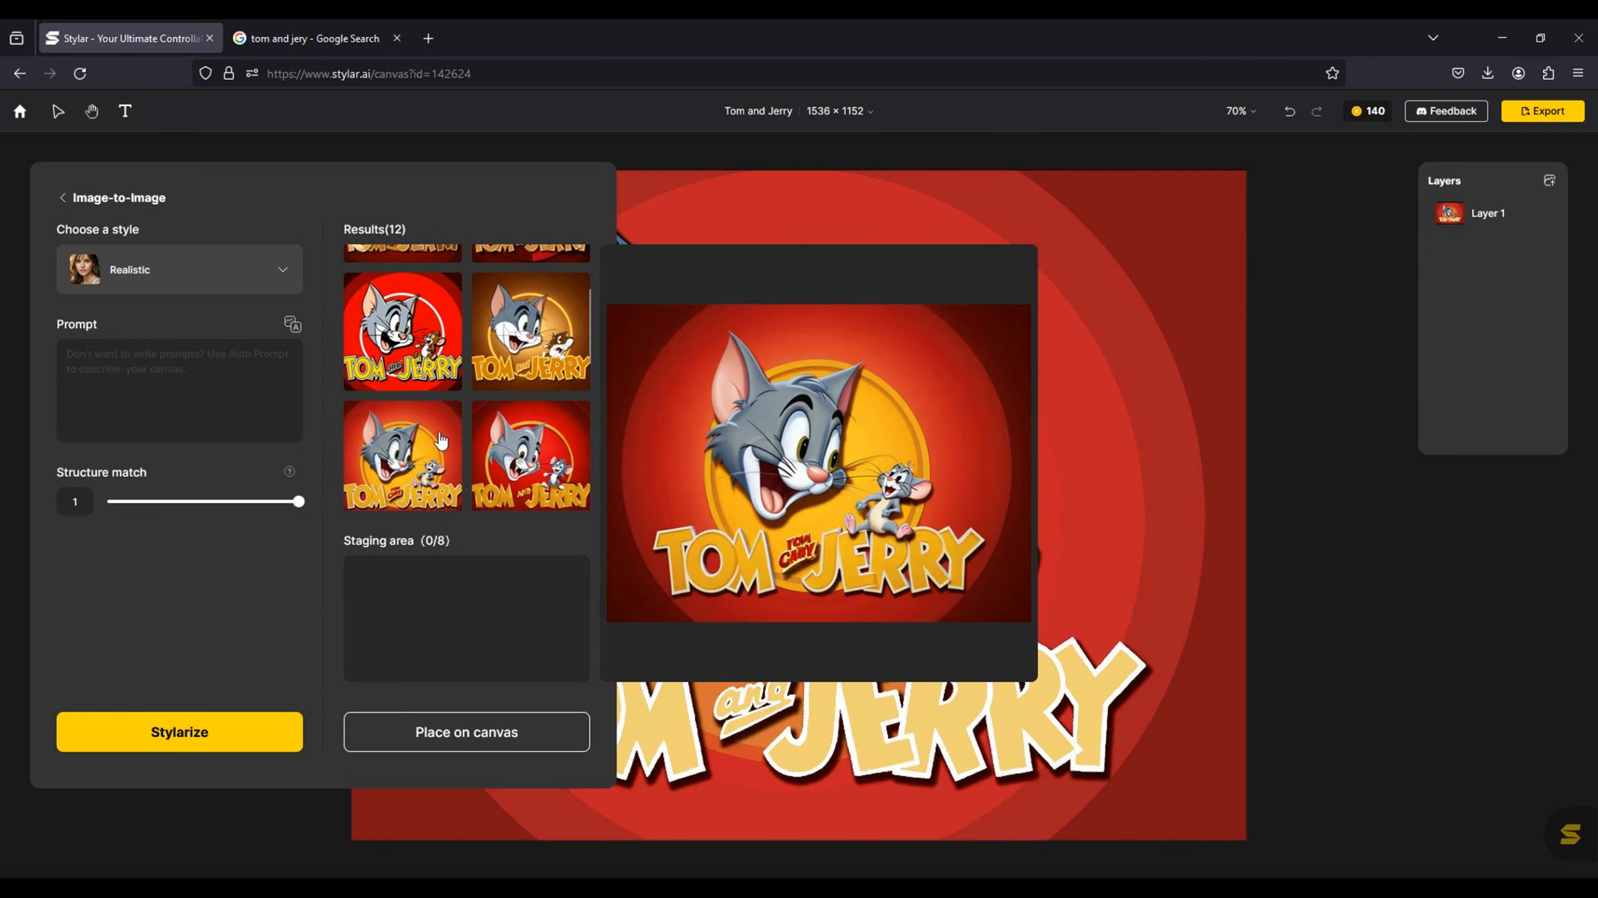
pyautogui.scroll(-3, 425, 446)
pyautogui.scroll(-2, 426, 451)
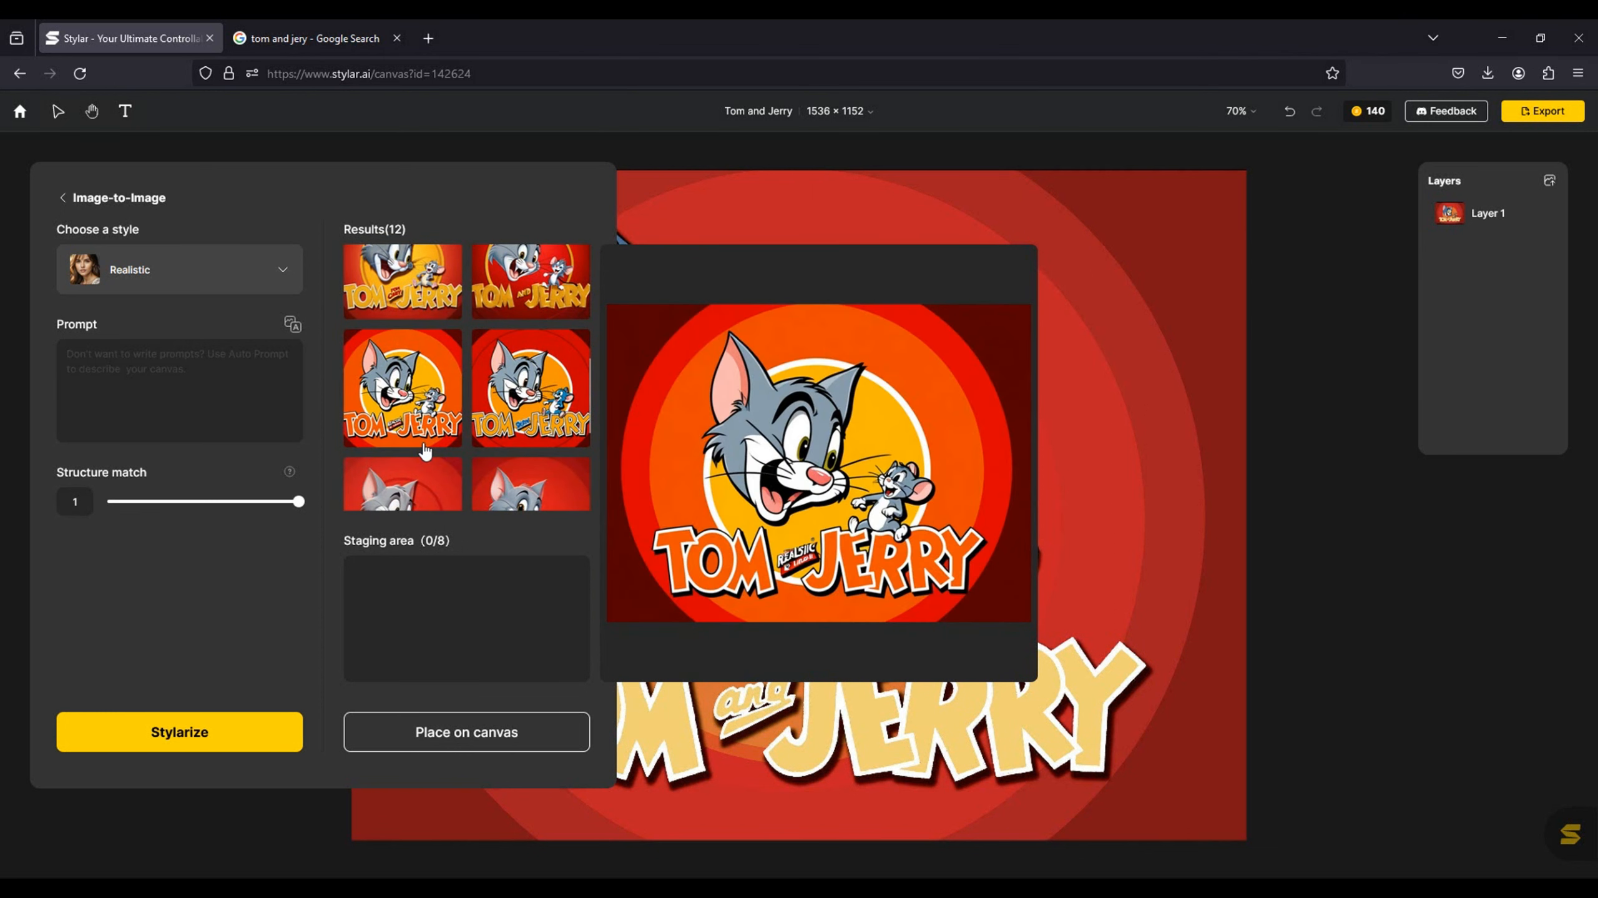
pyautogui.scroll(-1, 496, 497)
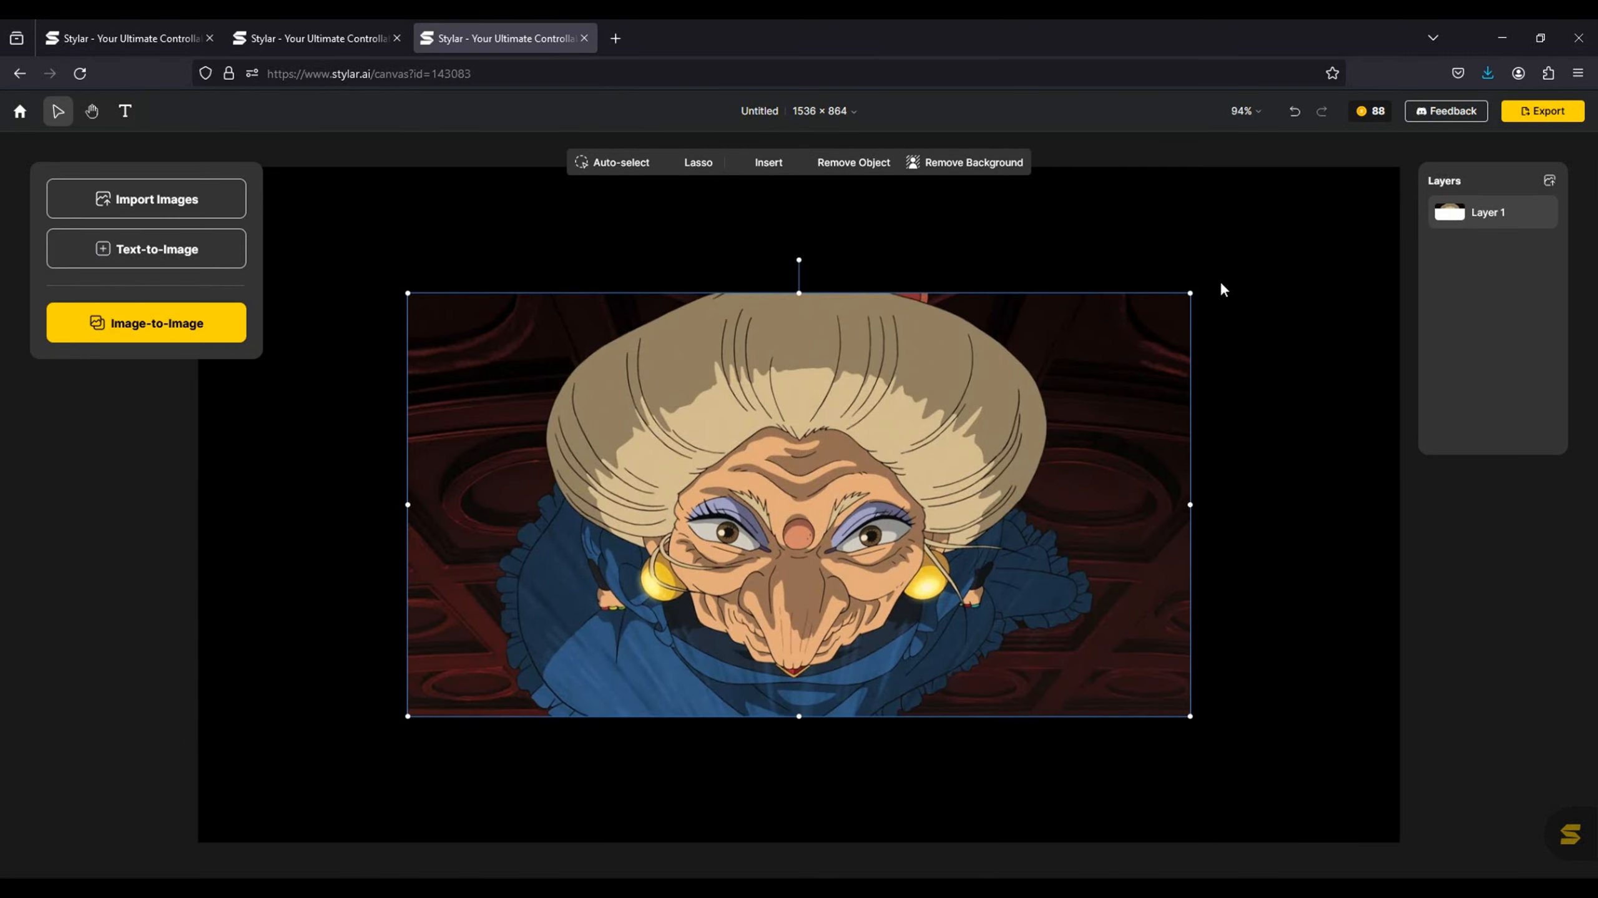
# - Enlarge the imported Yubaba image to fill the whole canvas
pyautogui.moveTo(1220, 285); pyautogui.dragTo(1392, 161)
pyautogui.moveTo(408, 712); pyautogui.dragTo(173, 849)
# - Generate Realistic image-to-image variations of the Yubaba picture at structure match 1 and review the results
pyautogui.click(147, 323)
pyautogui.moveTo(253, 508); pyautogui.dragTo(300, 502)
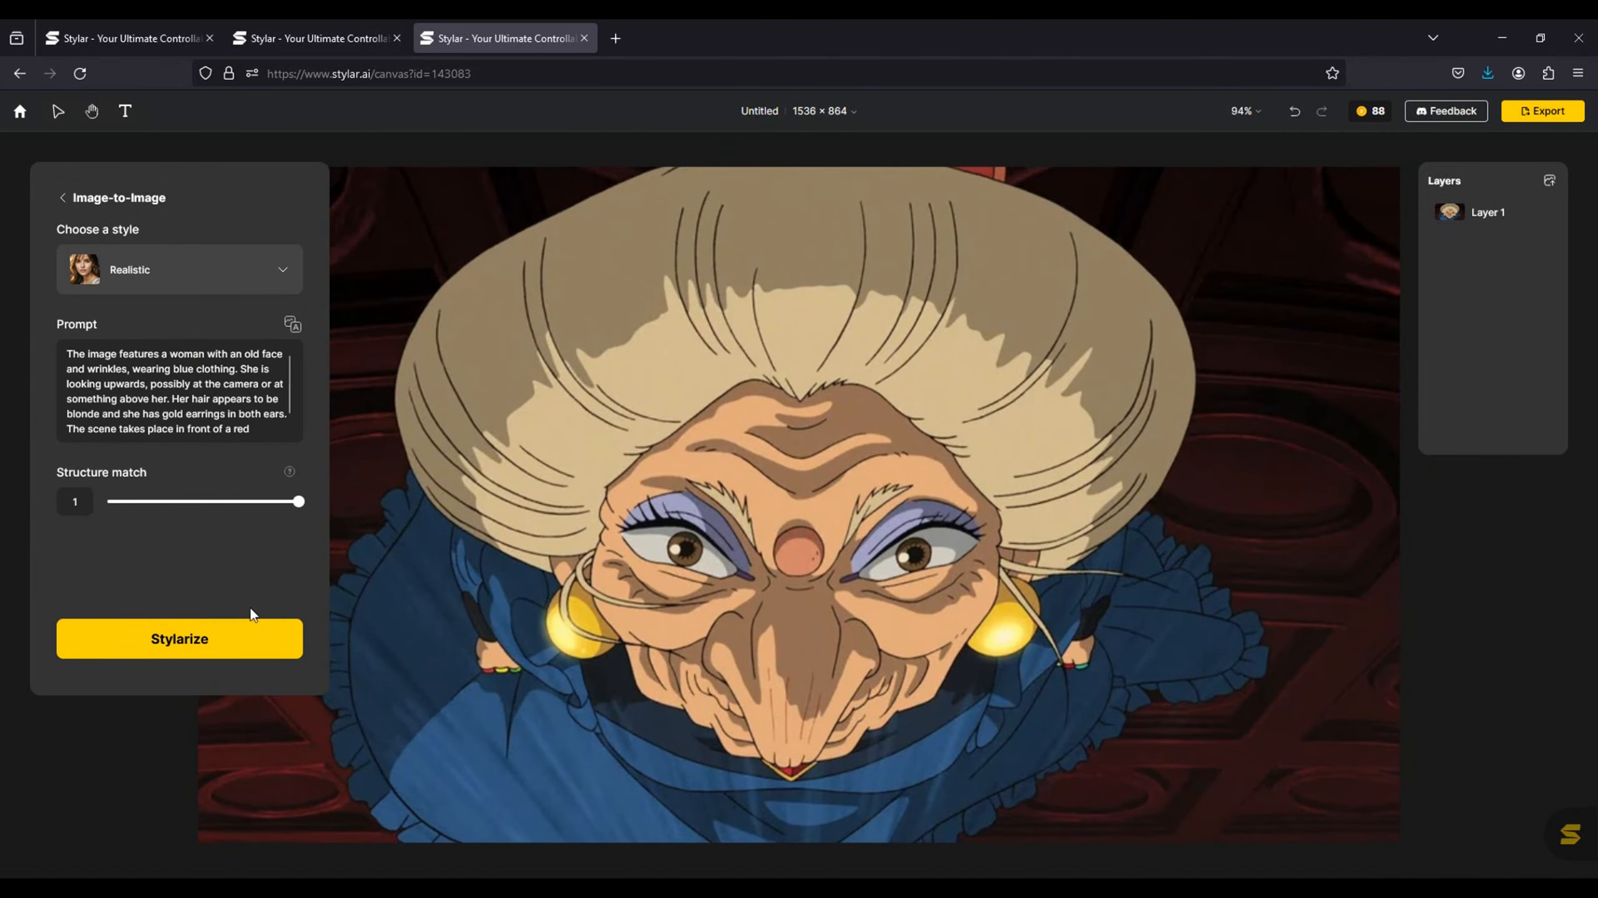
pyautogui.click(239, 638)
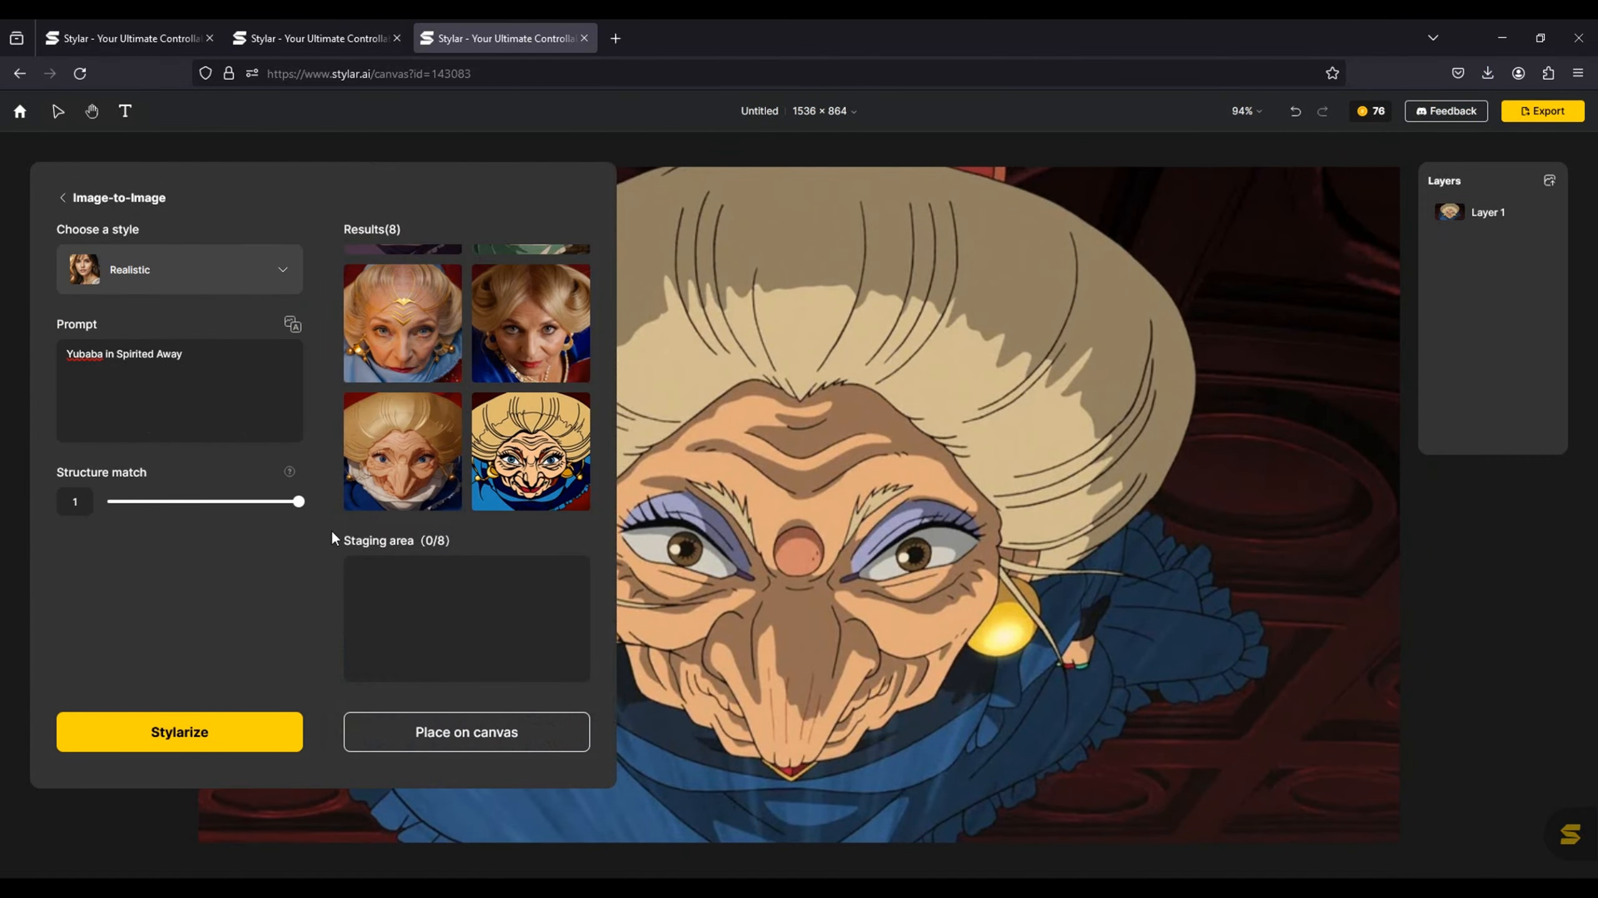
pyautogui.moveTo(419, 362)
pyautogui.moveTo(508, 365)
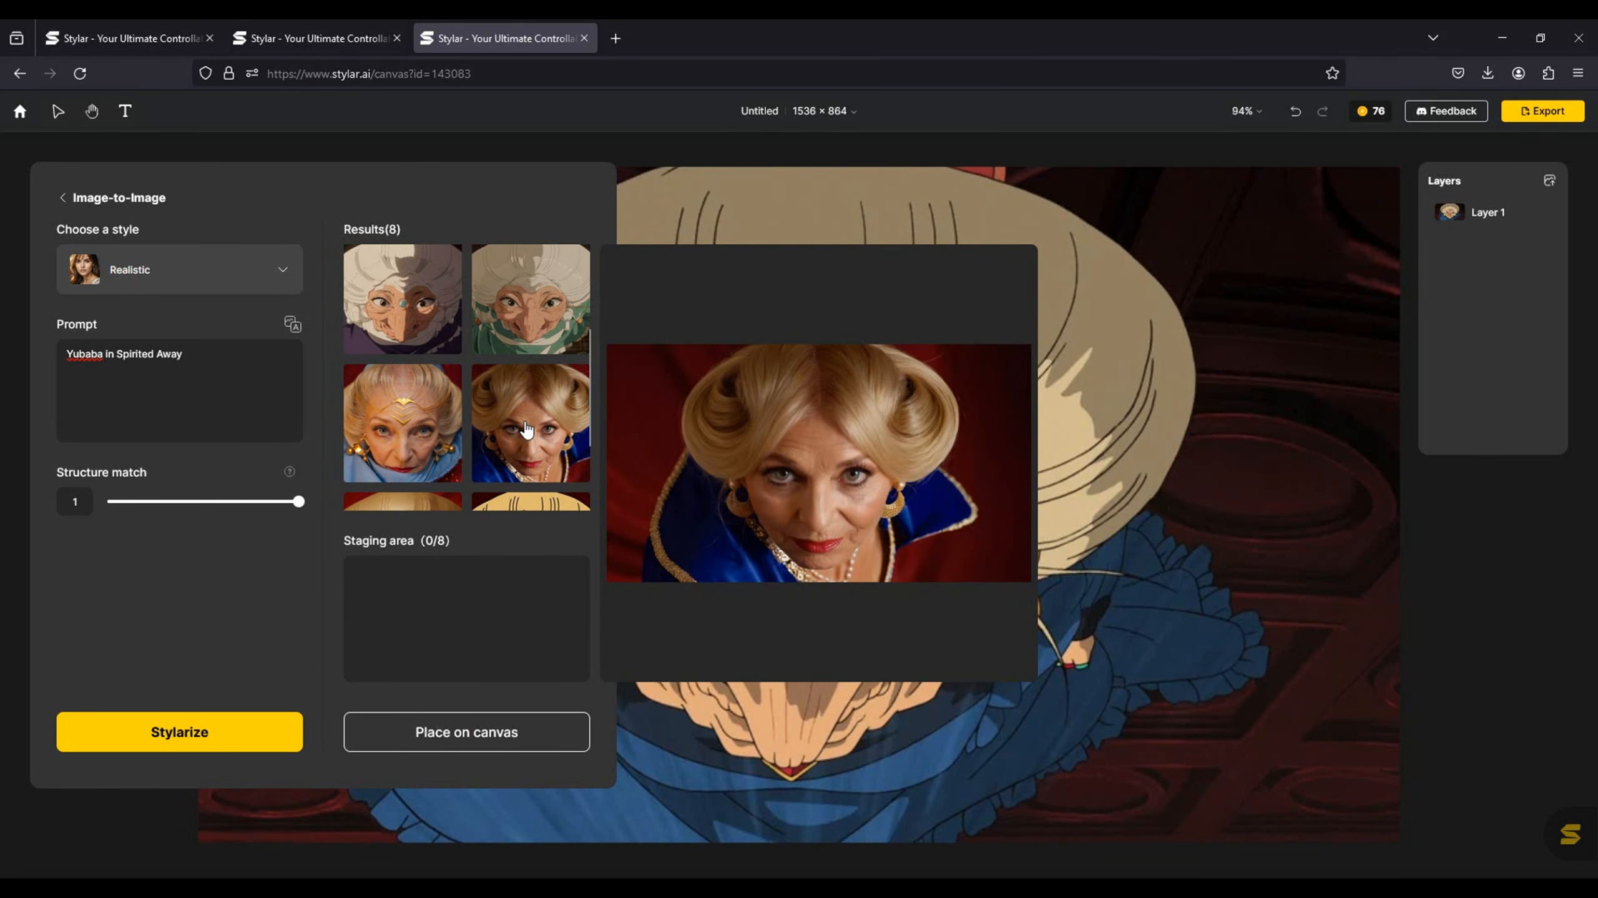
pyautogui.scroll(2, 529, 440)
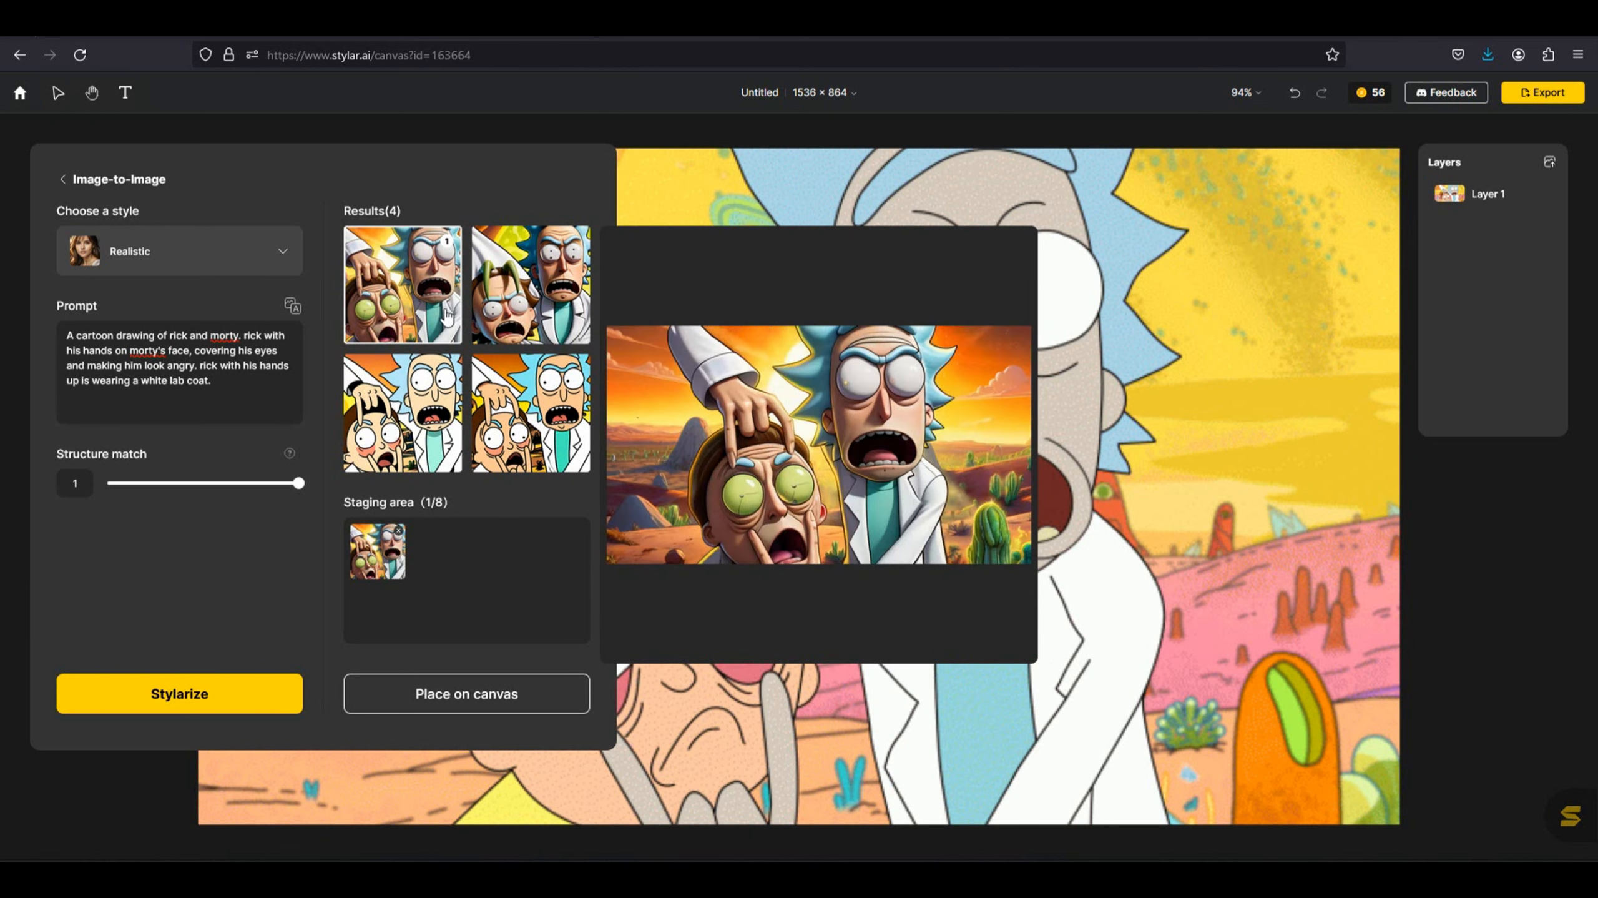
# - Add the second Rick and Morty variation to the staging area, place the staged images on the canvas, and generate another Realistic batch
pyautogui.click(497, 311)
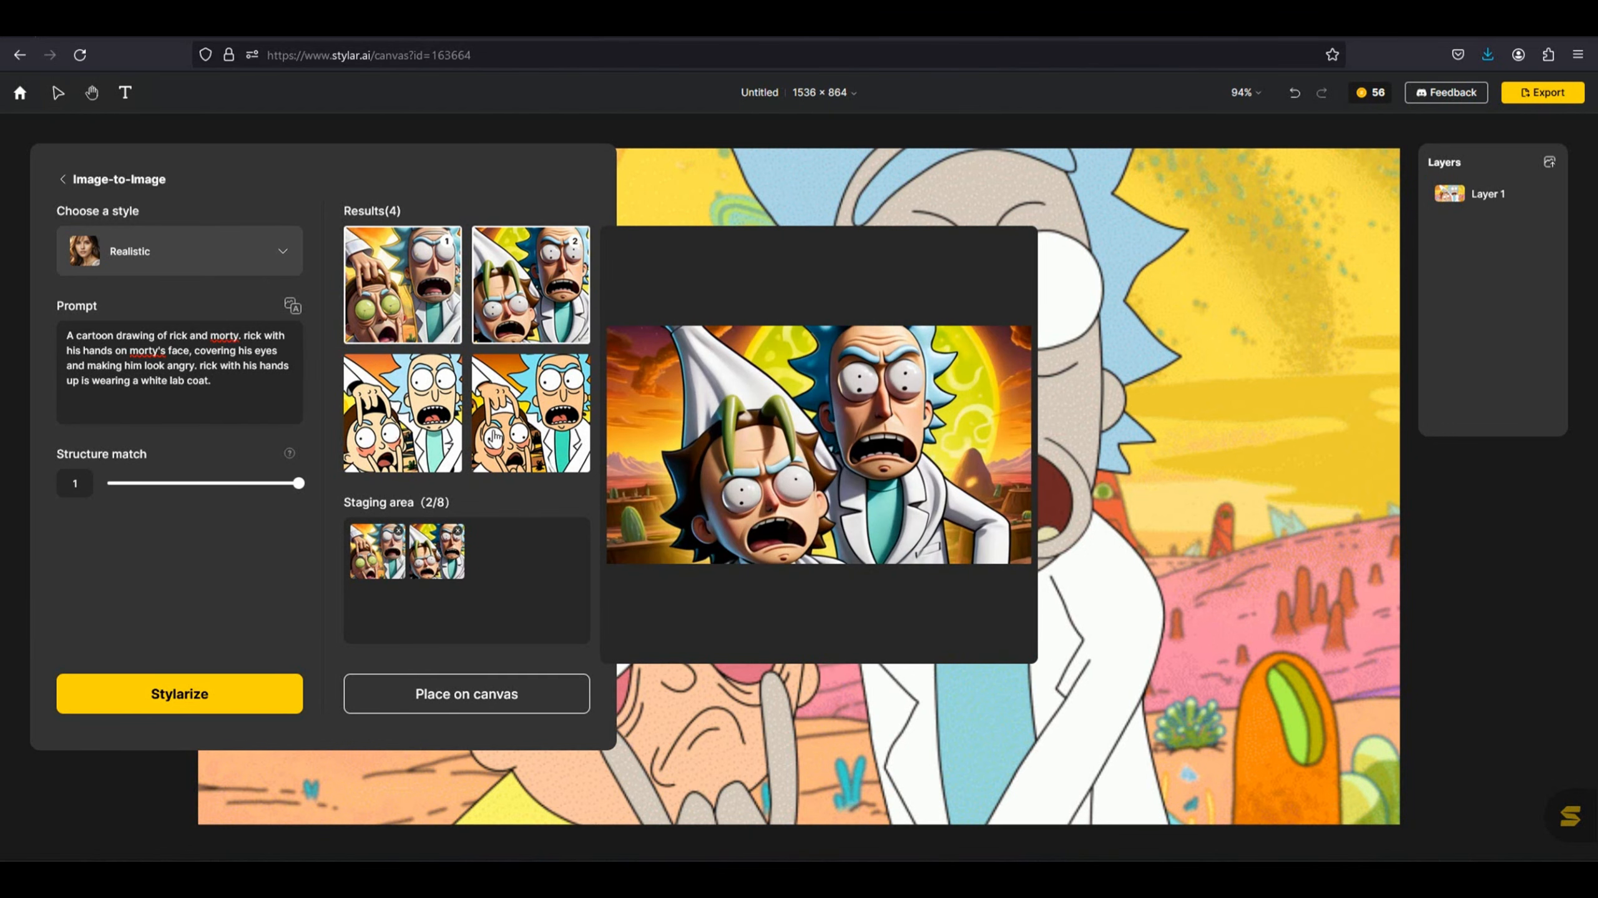
pyautogui.click(493, 693)
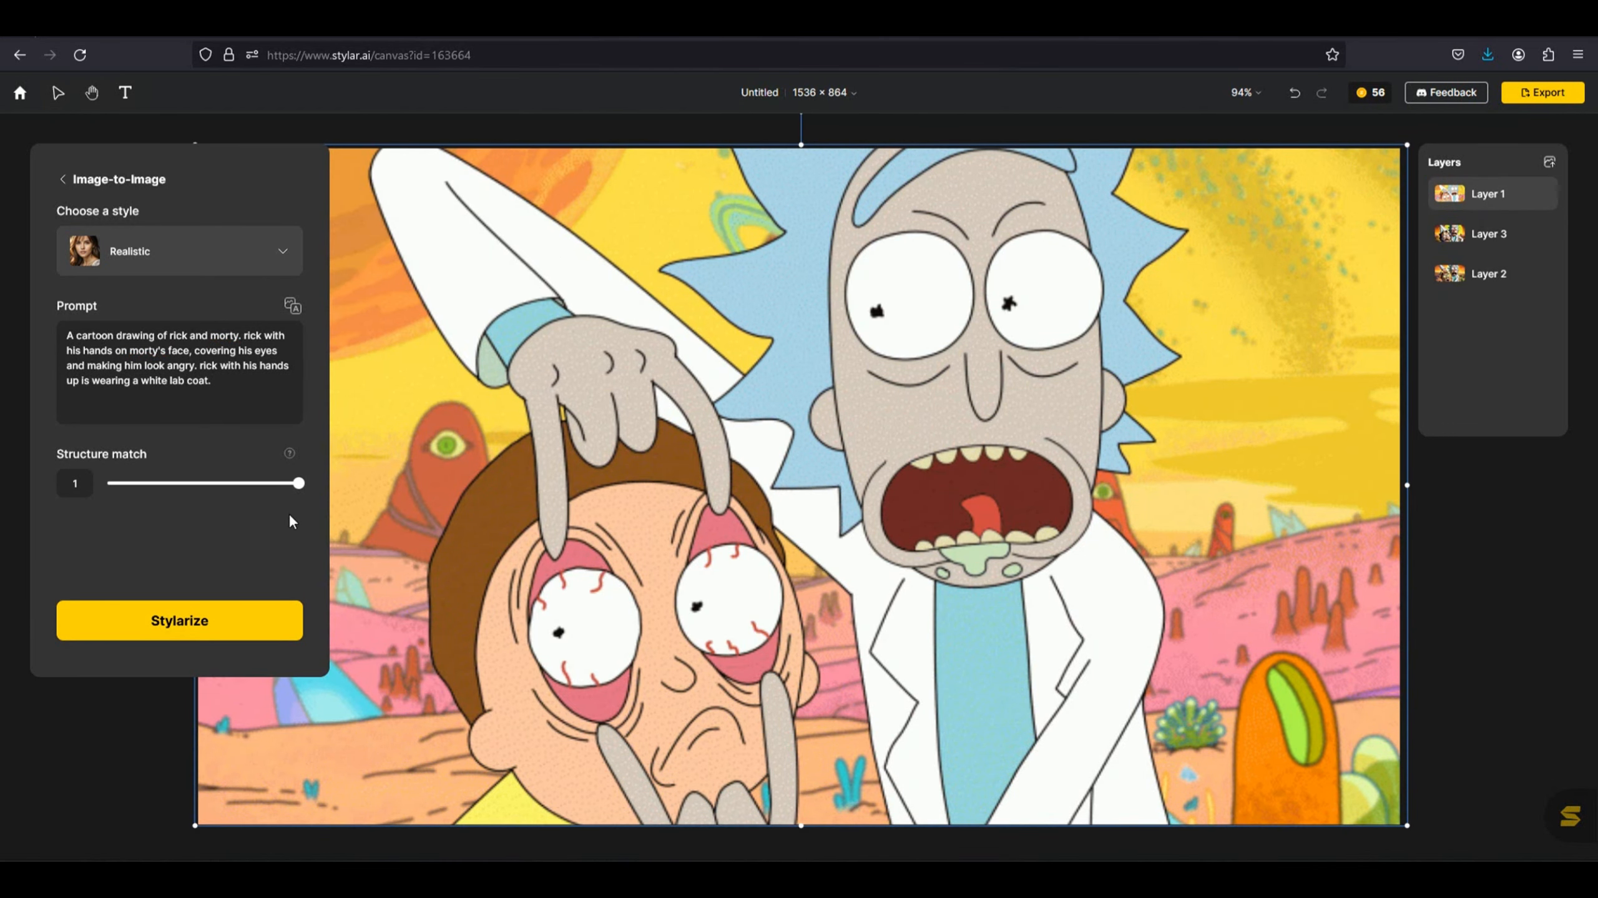
pyautogui.click(1501, 602)
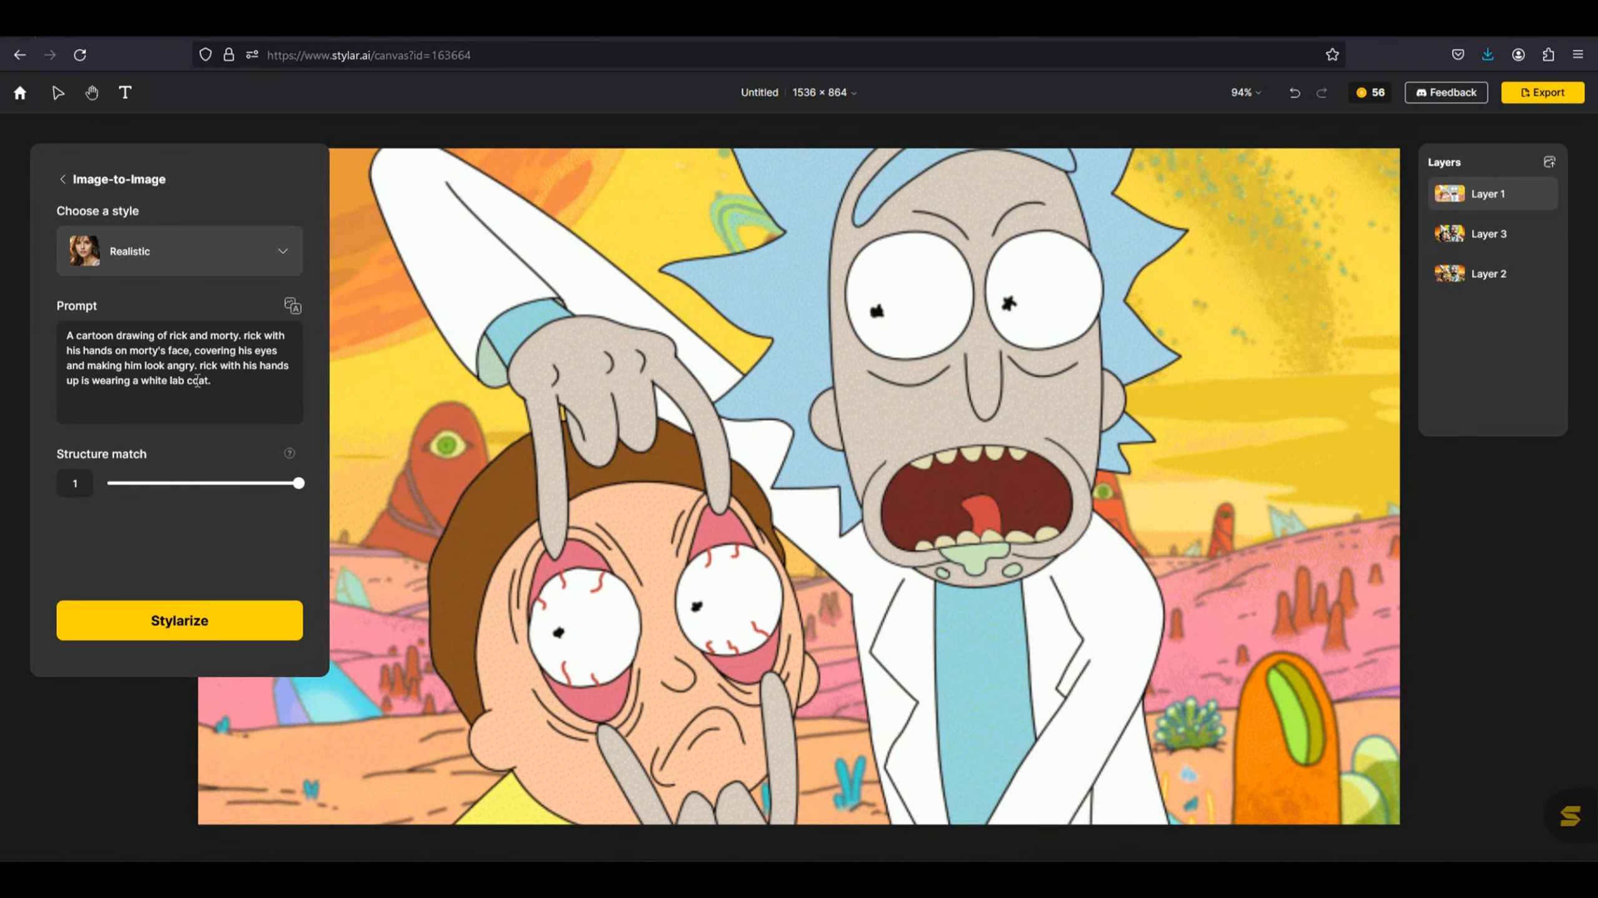
pyautogui.click(231, 607)
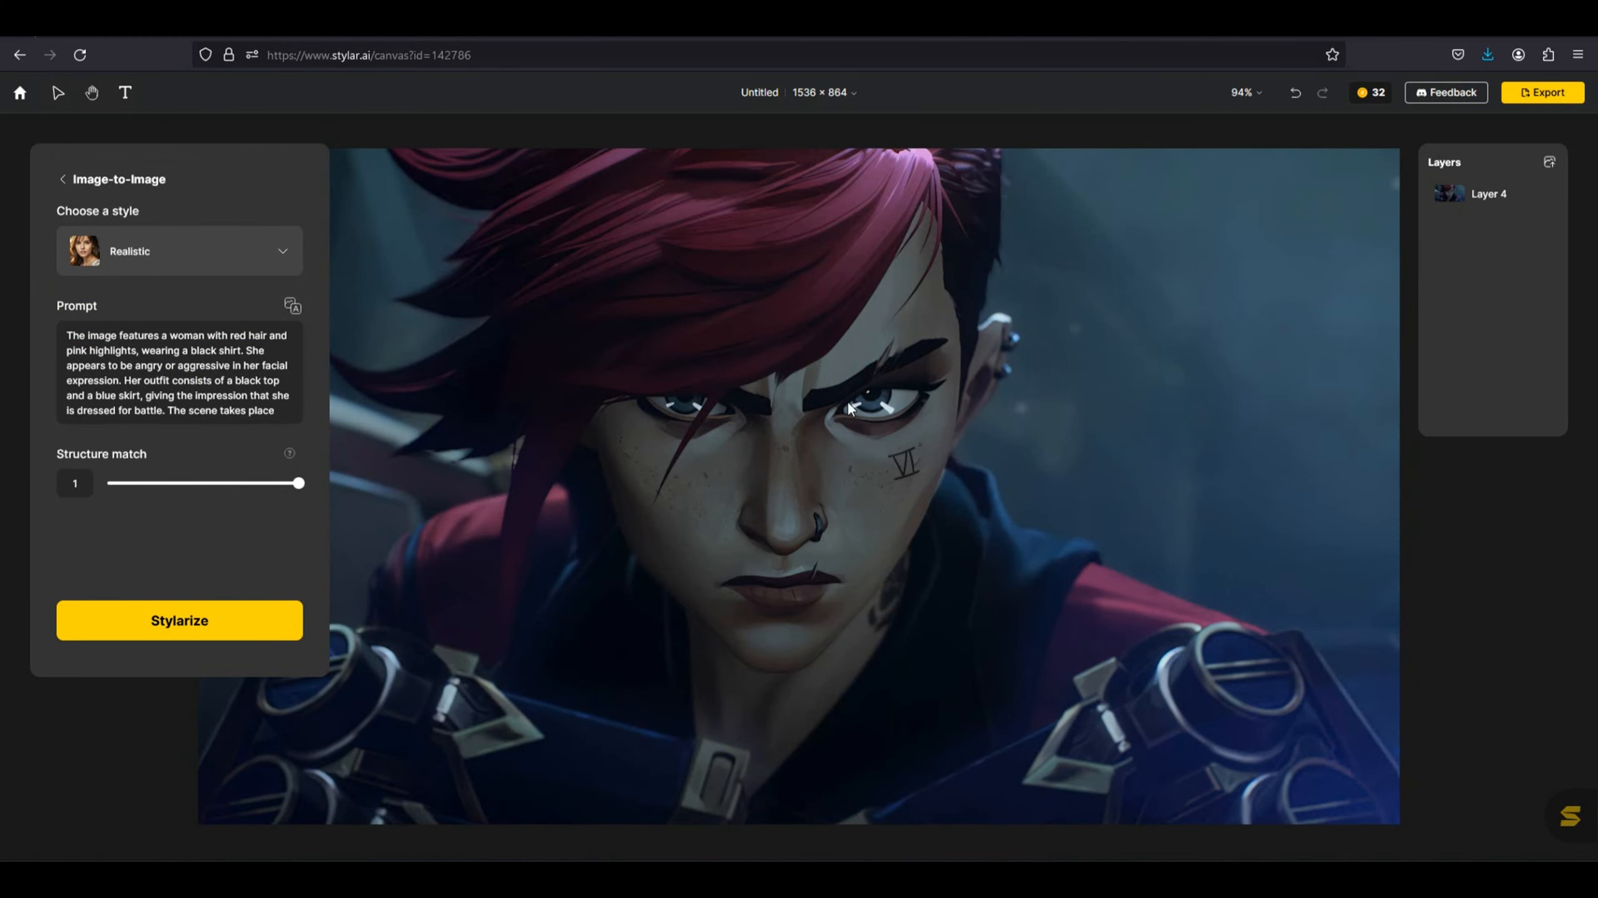
# - Generate Realistic variations of the red-haired Vi image at structure match 1 and compare the previews of the results
pyautogui.click(158, 624)
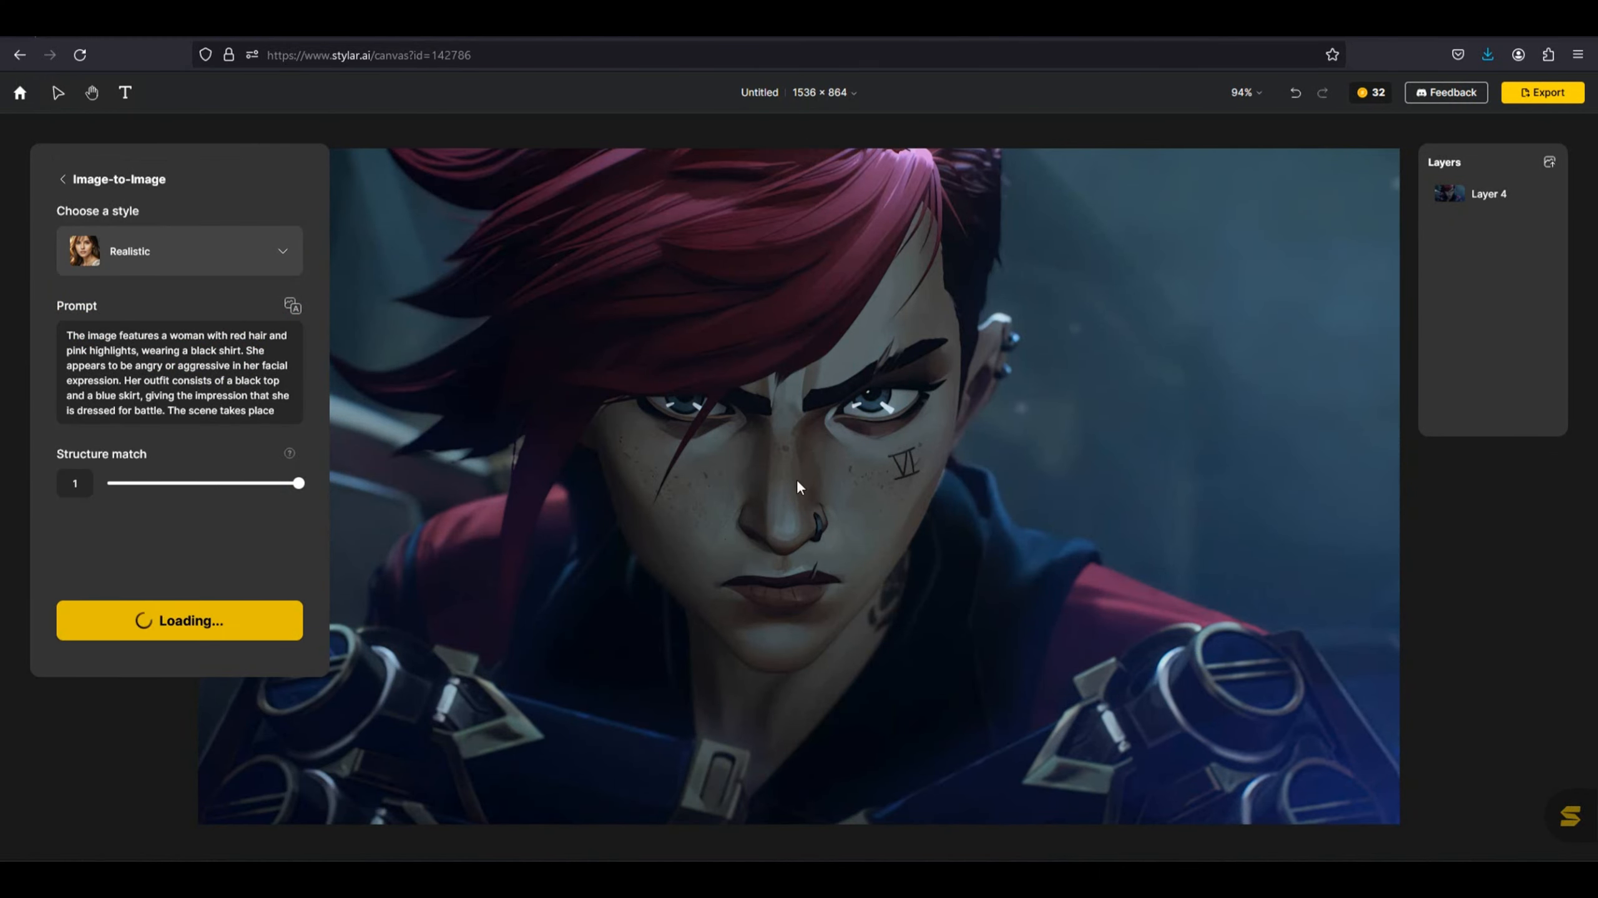
pyautogui.moveTo(355, 340)
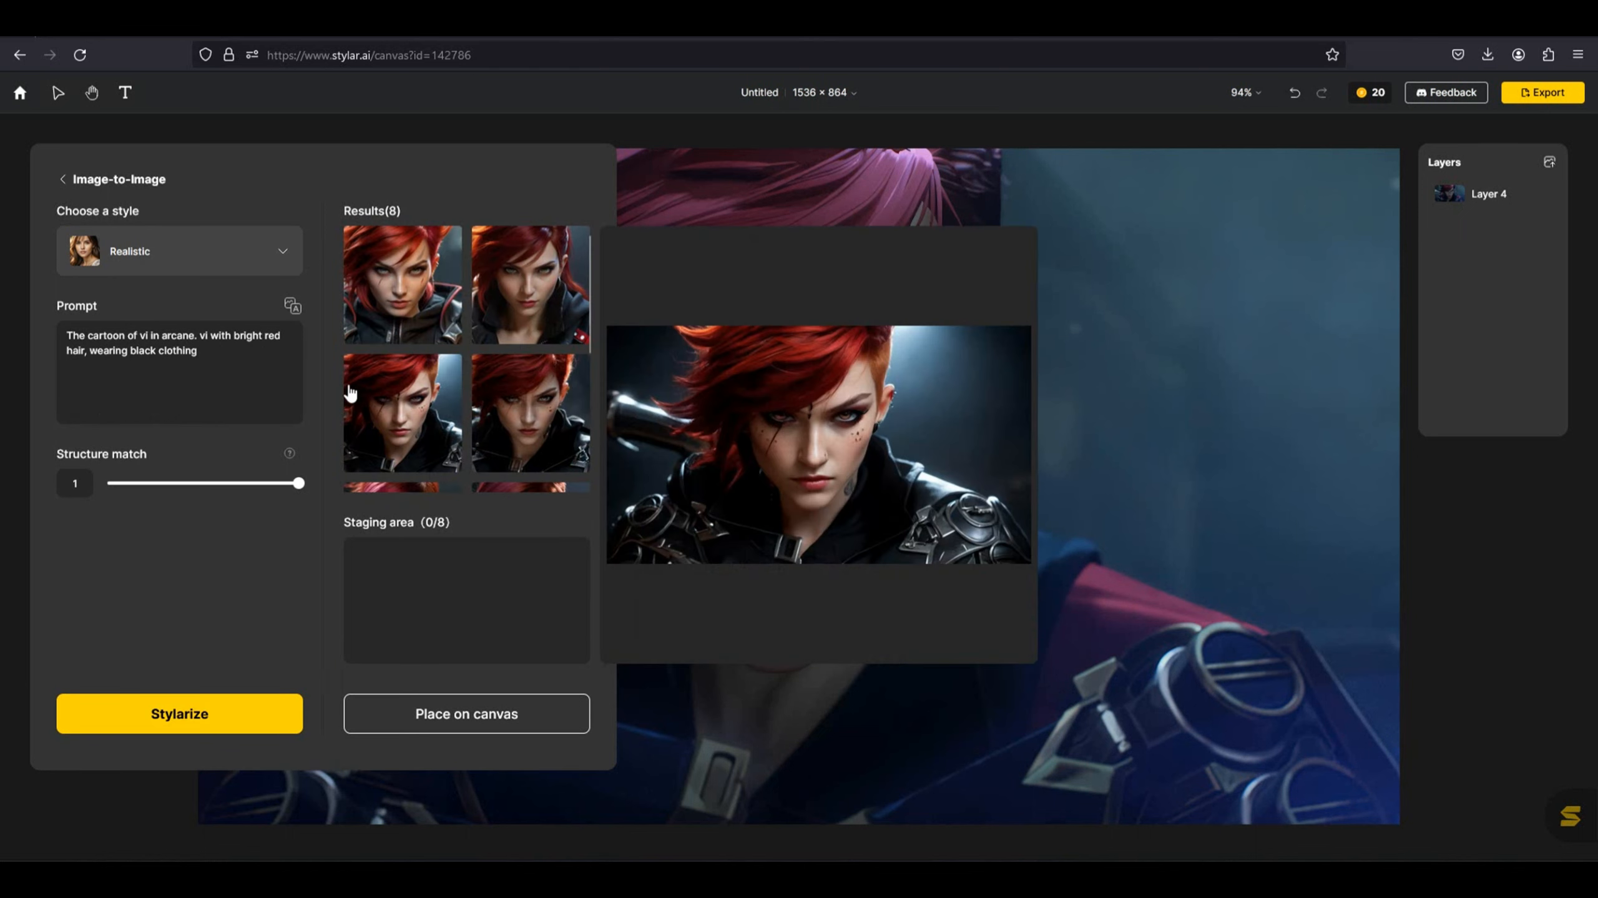
pyautogui.moveTo(393, 312)
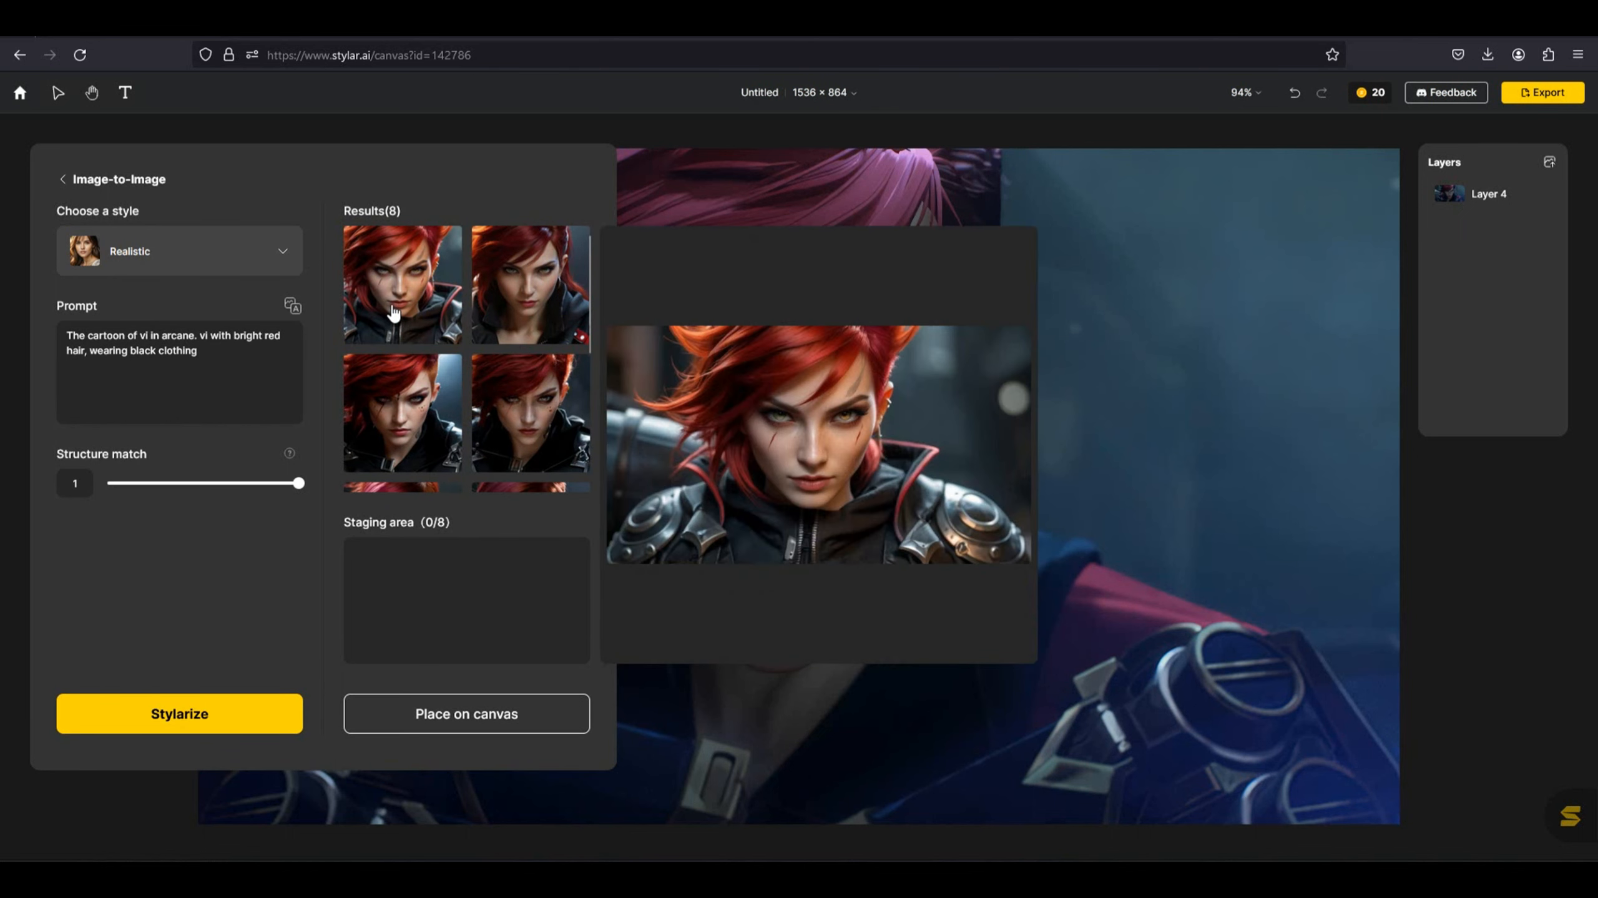
pyautogui.moveTo(490, 300)
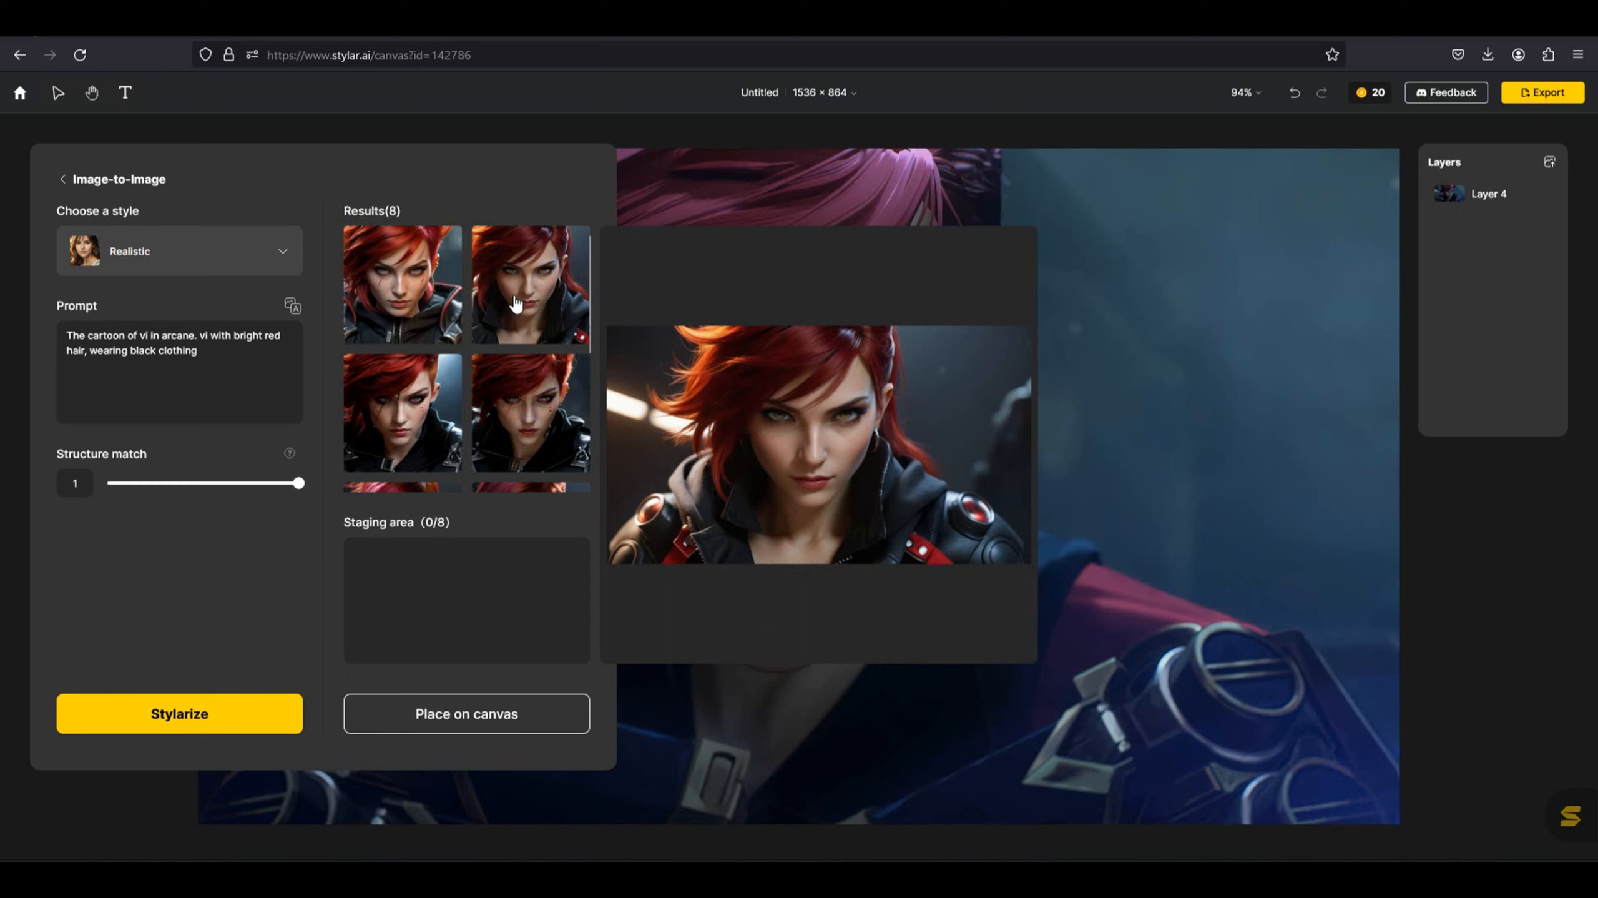
pyautogui.moveTo(507, 405)
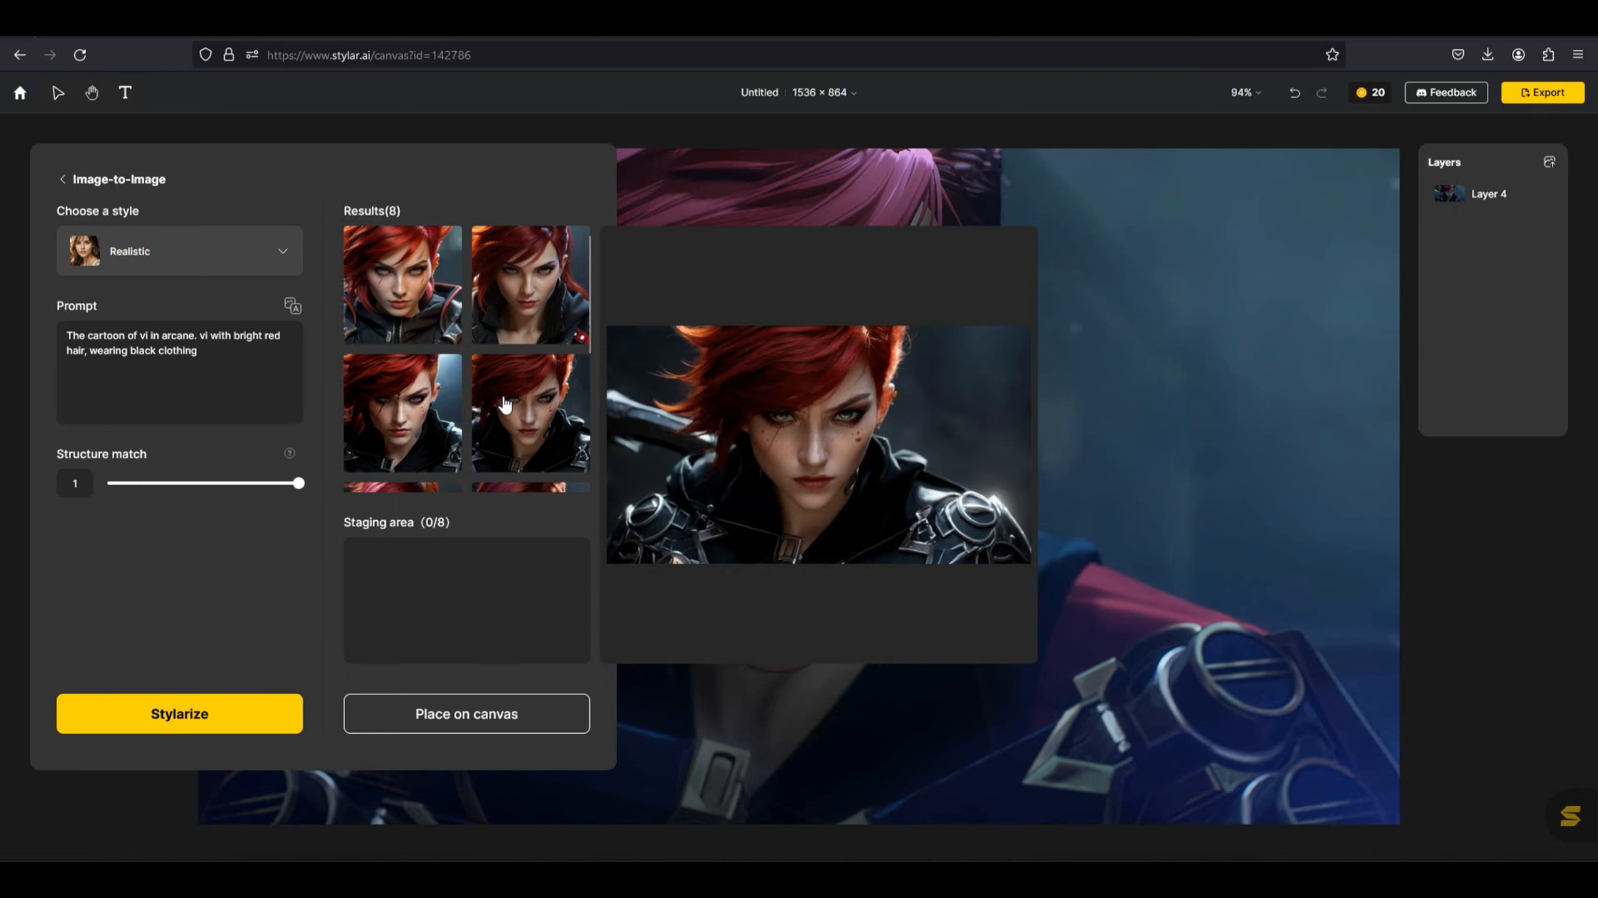
pyautogui.moveTo(406, 408)
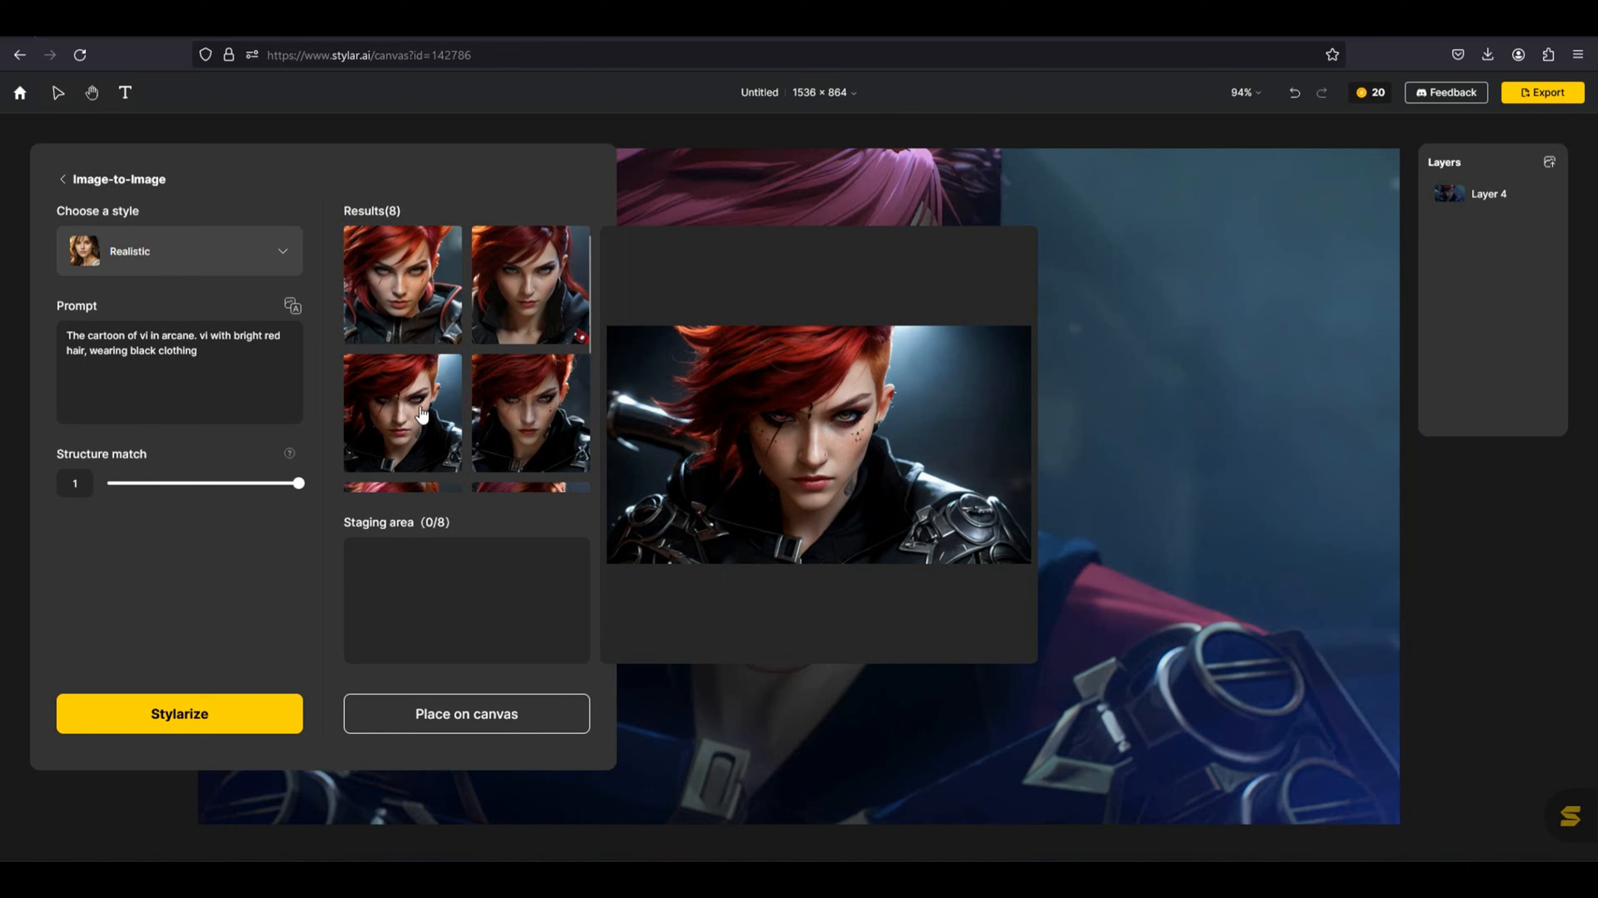
pyautogui.scroll(-3, 434, 415)
pyautogui.scroll(3, 456, 425)
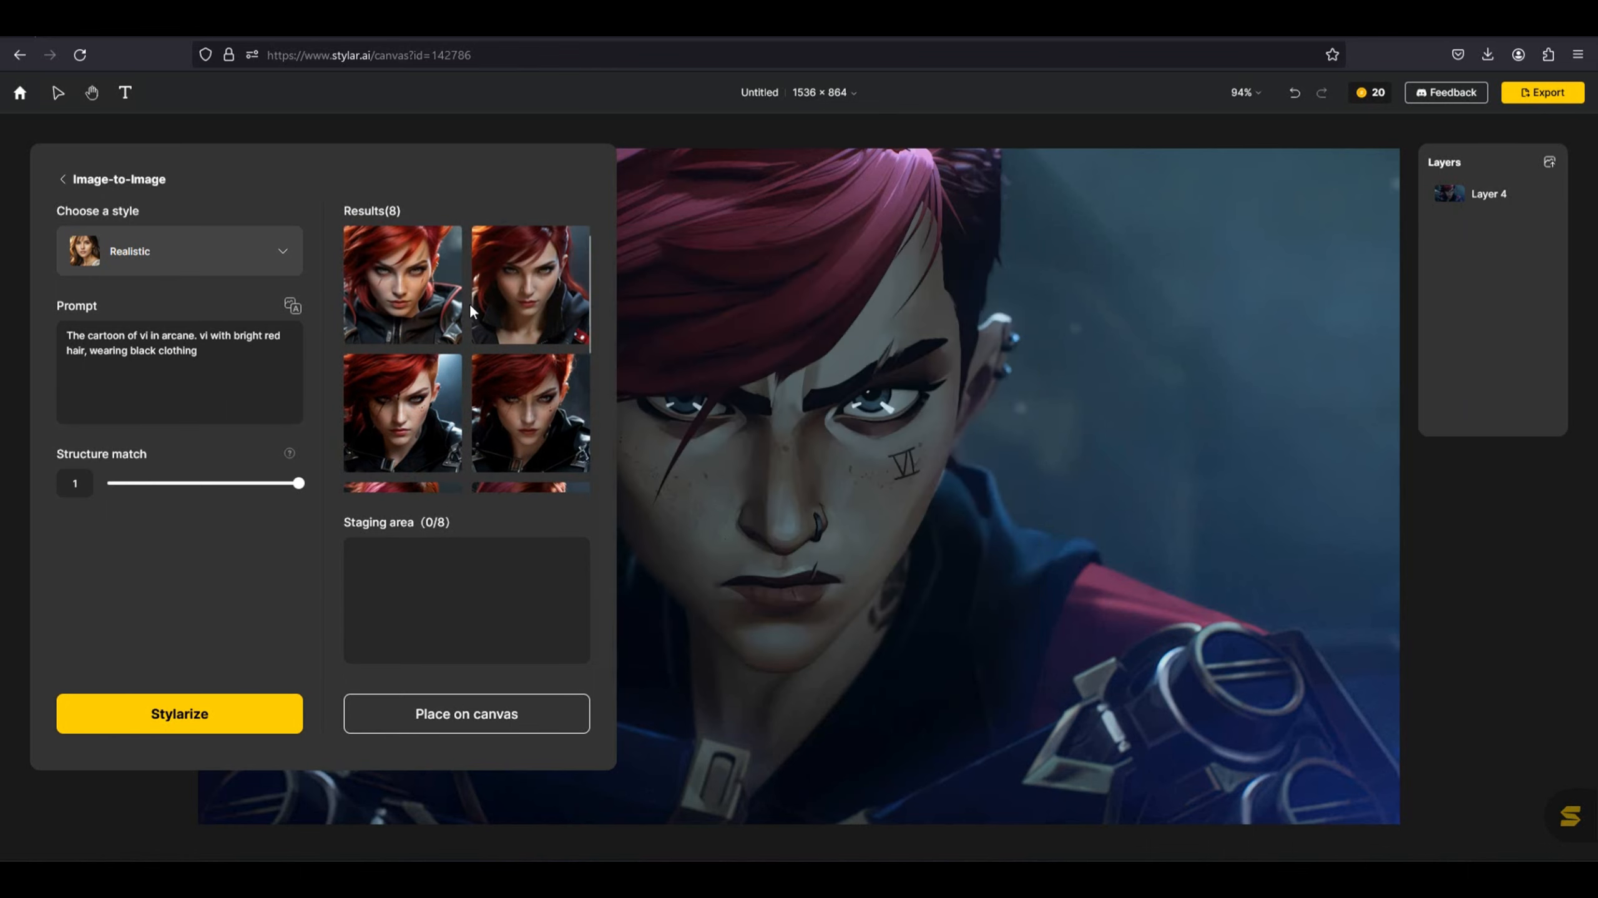